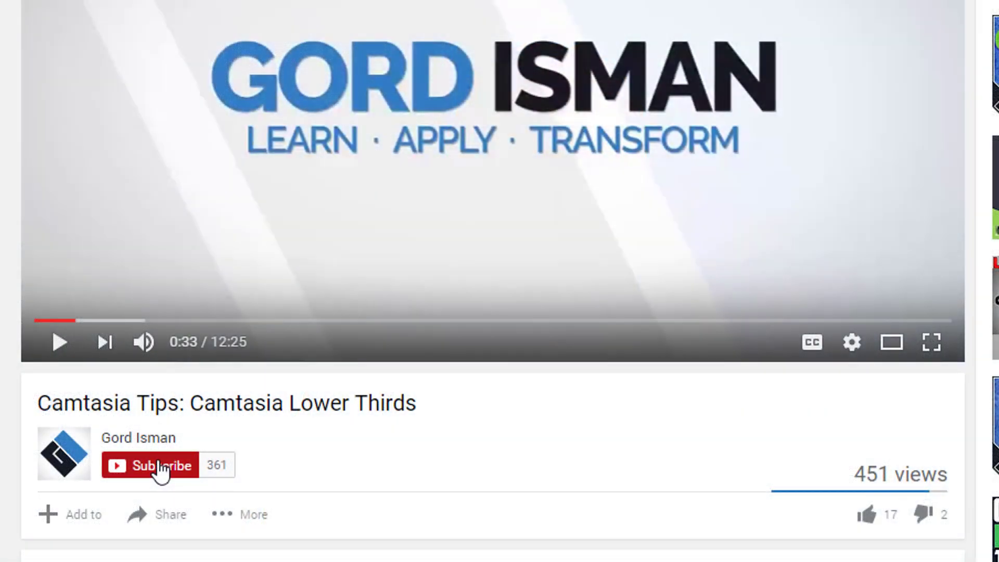
# Subscribe to the YouTube channel and save 'Send me all notifications for this channel' from the bell
pyautogui.click(162, 466)
pyautogui.click(225, 465)
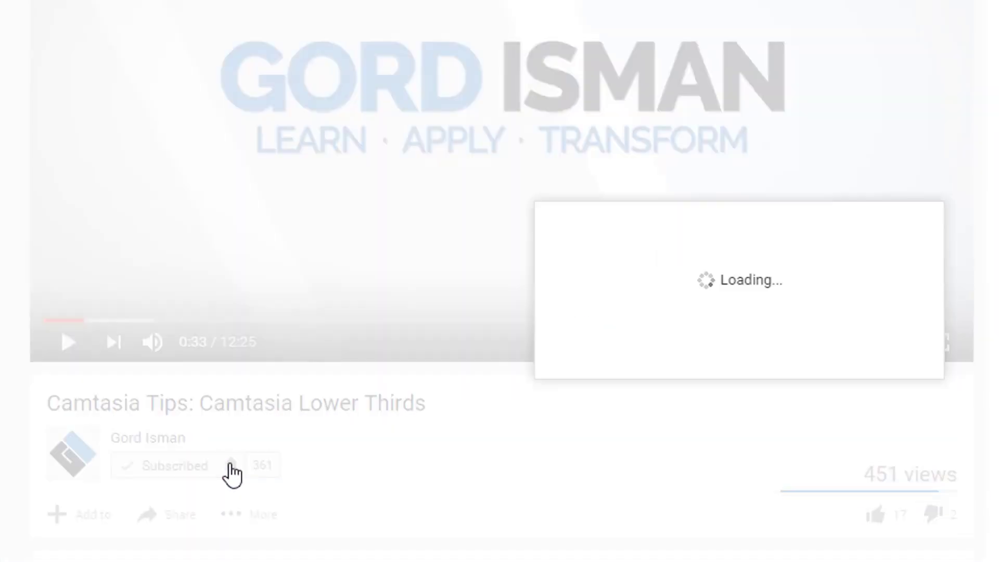
pyautogui.click(574, 240)
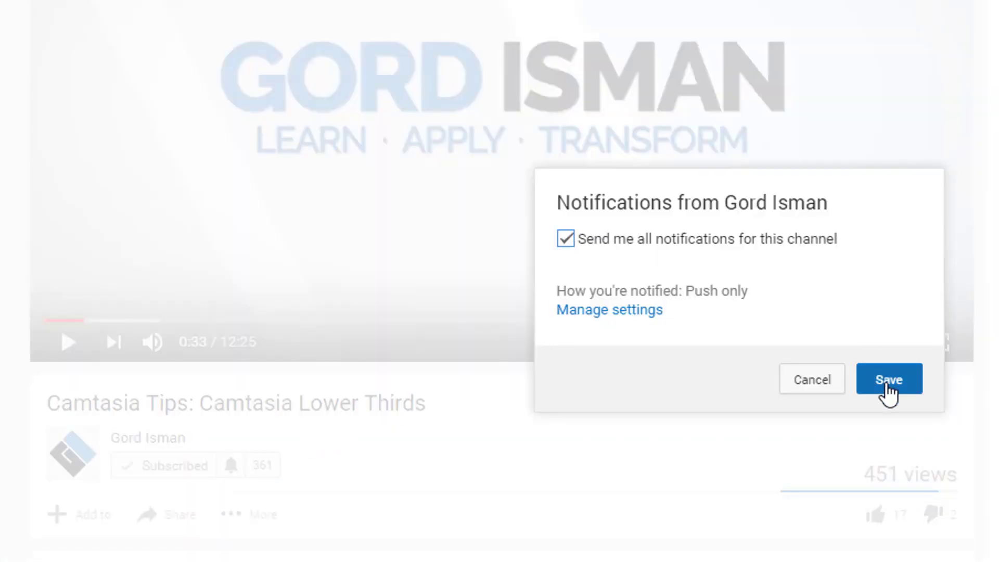
pyautogui.click(887, 384)
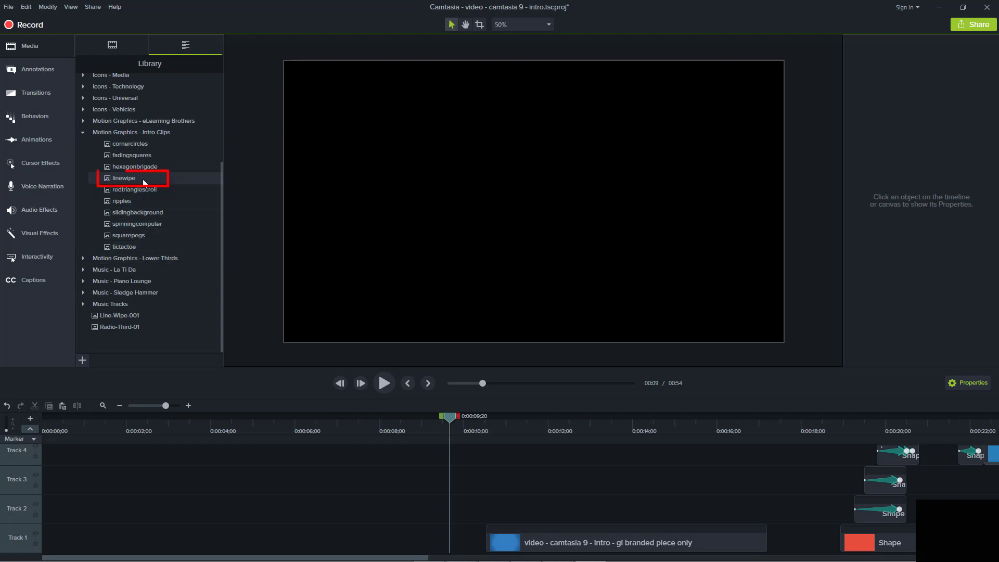
# Place the linewipe intro clip on Track 1 at 0:00 and rewind to the start
pyautogui.moveTo(143, 179); pyautogui.dragTo(47, 545)
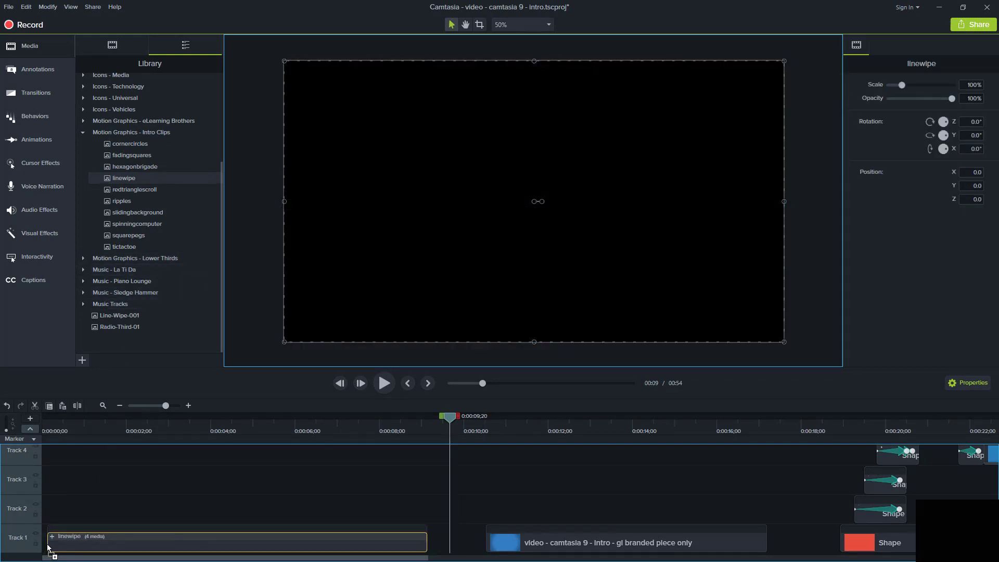
pyautogui.click(50, 429)
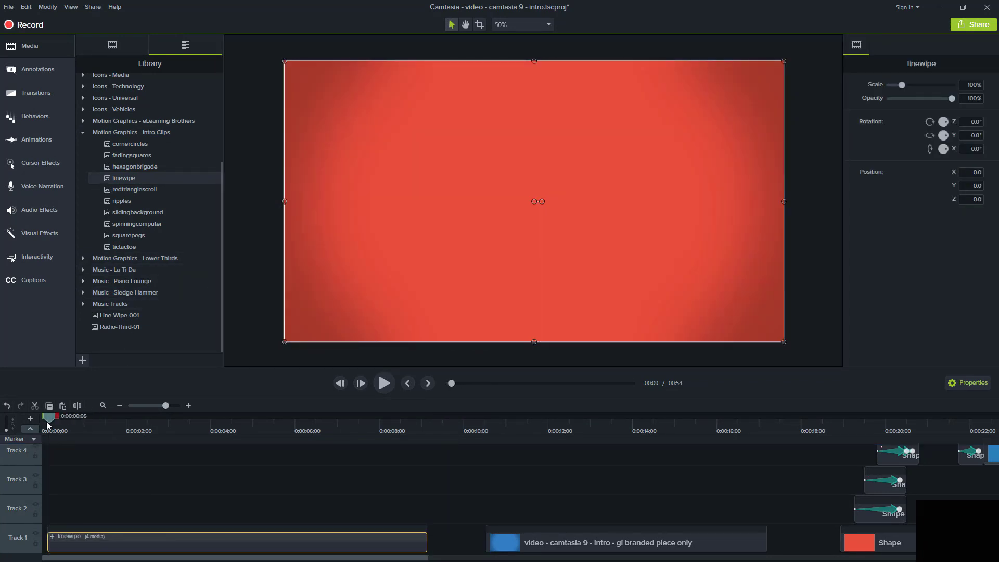
pyautogui.click(46, 424)
# Preview the linewipe intro, skipping ahead to around 10 seconds, until its title card
pyautogui.click(379, 384)
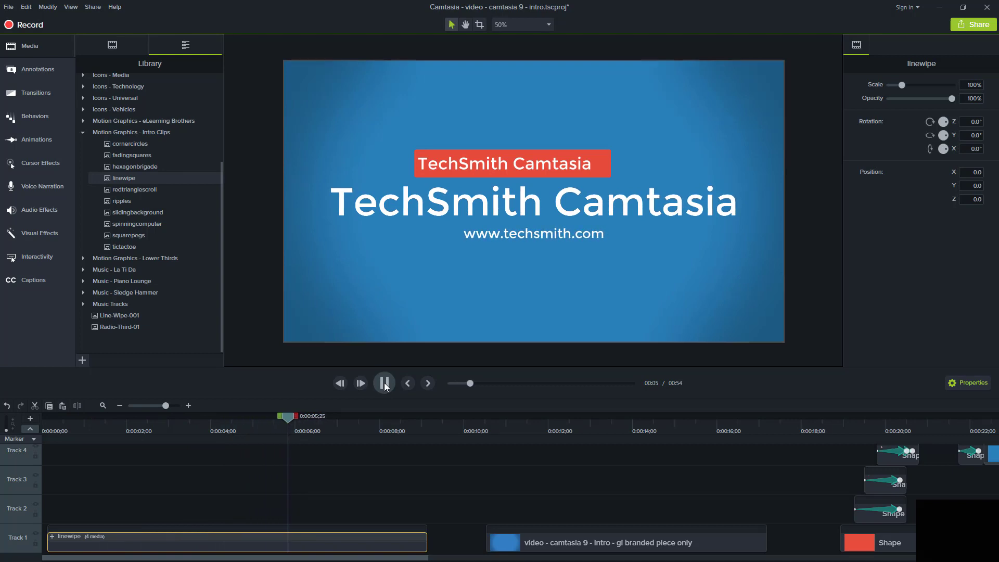
pyautogui.click(385, 384)
pyautogui.moveTo(325, 420); pyautogui.dragTo(486, 418)
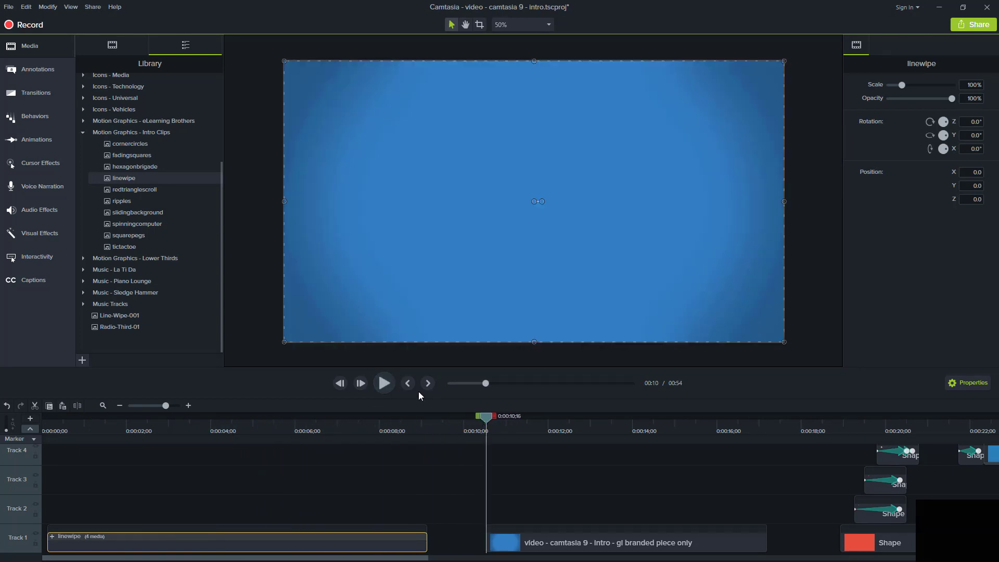
pyautogui.click(384, 385)
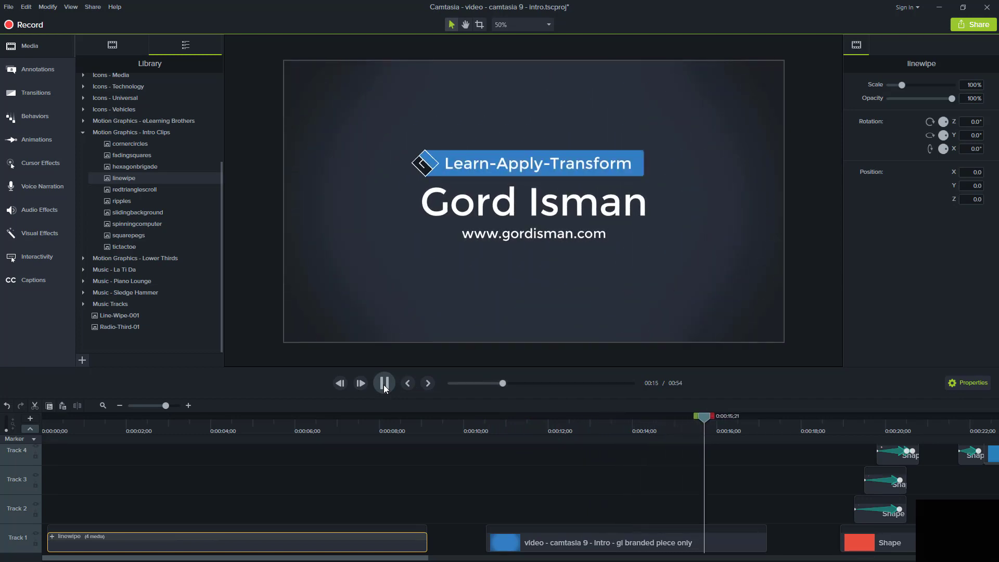
pyautogui.click(384, 385)
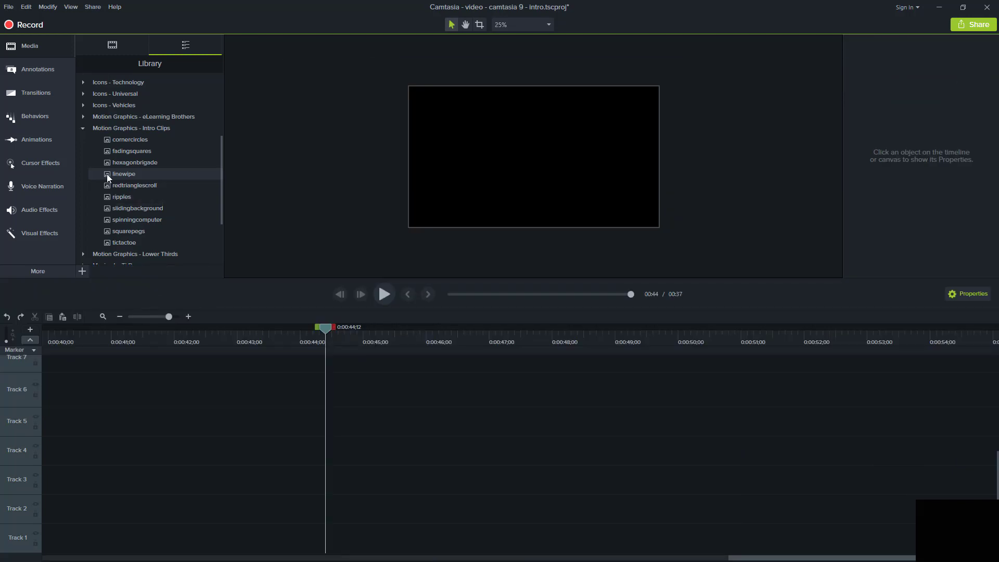
# Add a linewipe clip at 44 seconds, then ungroup it and its Shapes group
pyautogui.moveTo(107, 174); pyautogui.dragTo(335, 553)
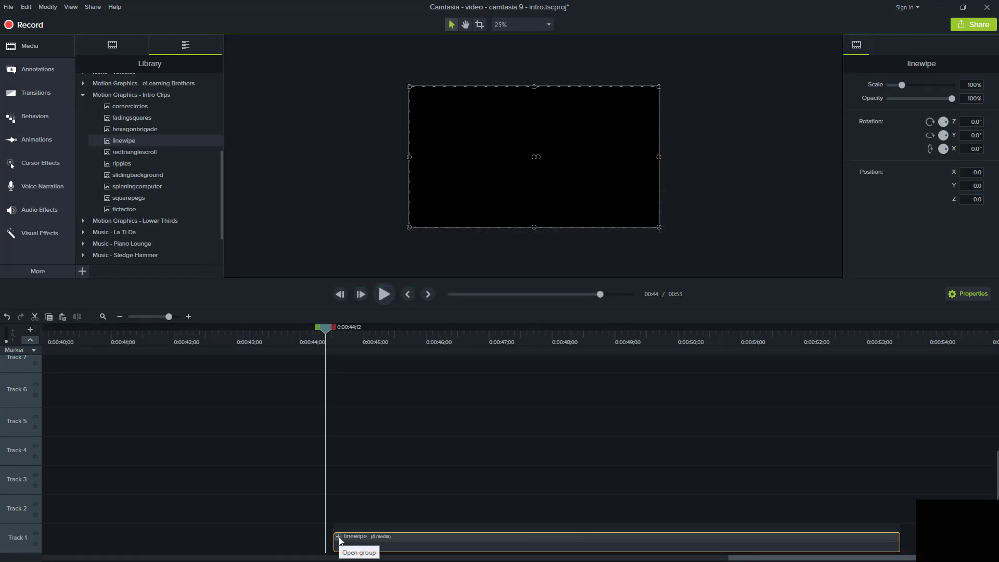
pyautogui.rightClick(341, 538)
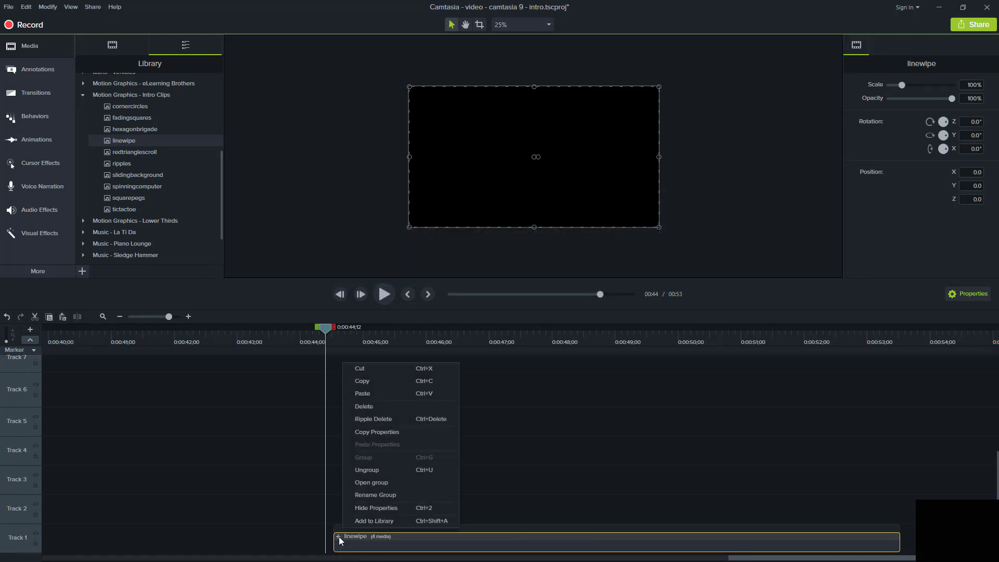
pyautogui.click(366, 469)
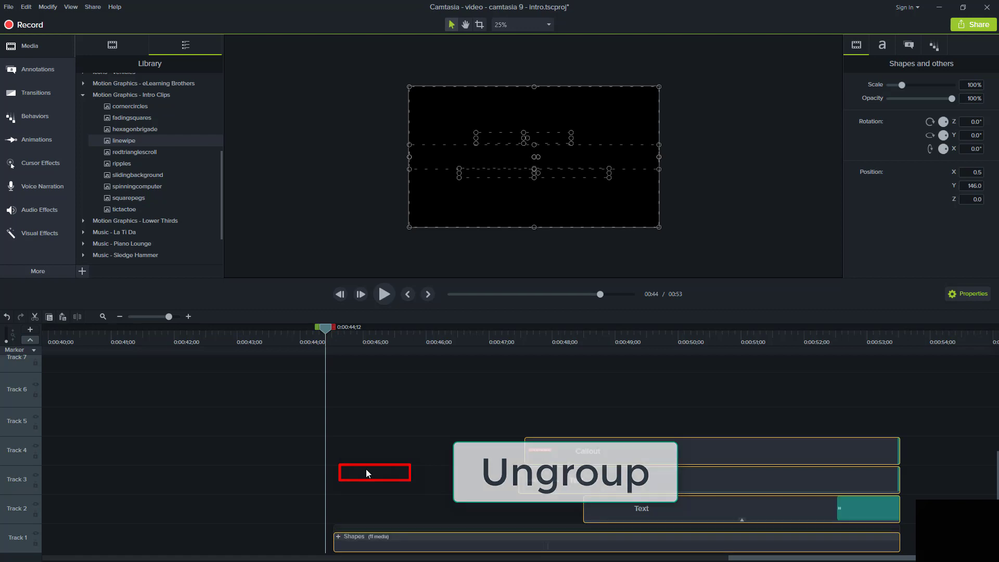
pyautogui.rightClick(338, 539)
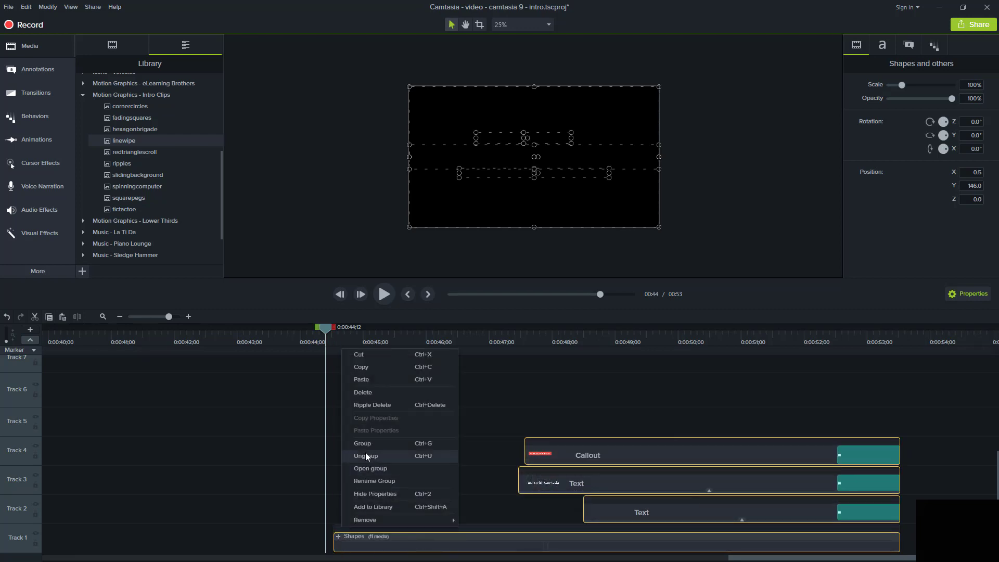
pyautogui.click(365, 454)
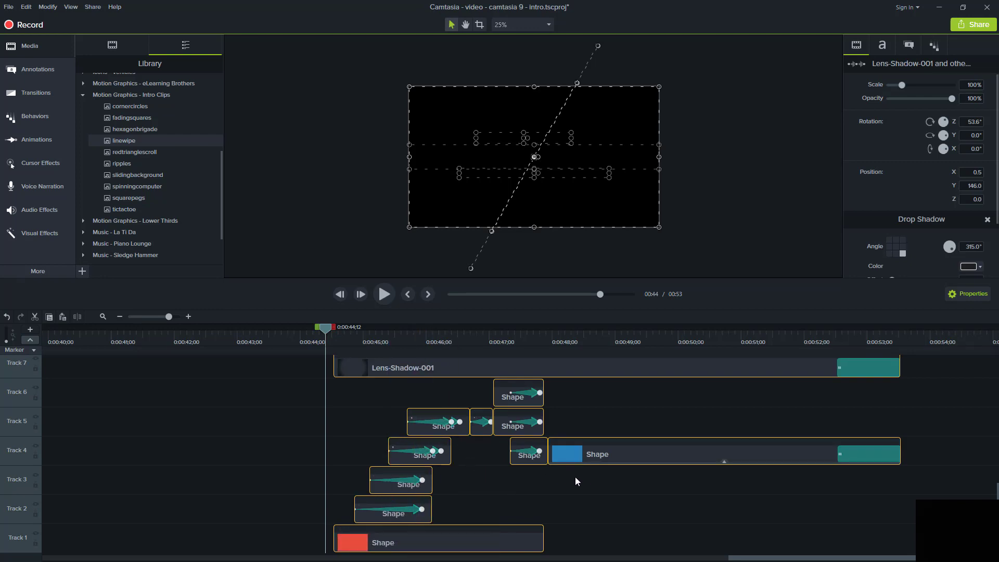
# Inspect the Track 3 shape and Tracks 4–5 ellipses, then preview to the TechSmith Camtasia title
pyautogui.scroll(2, 573, 487)
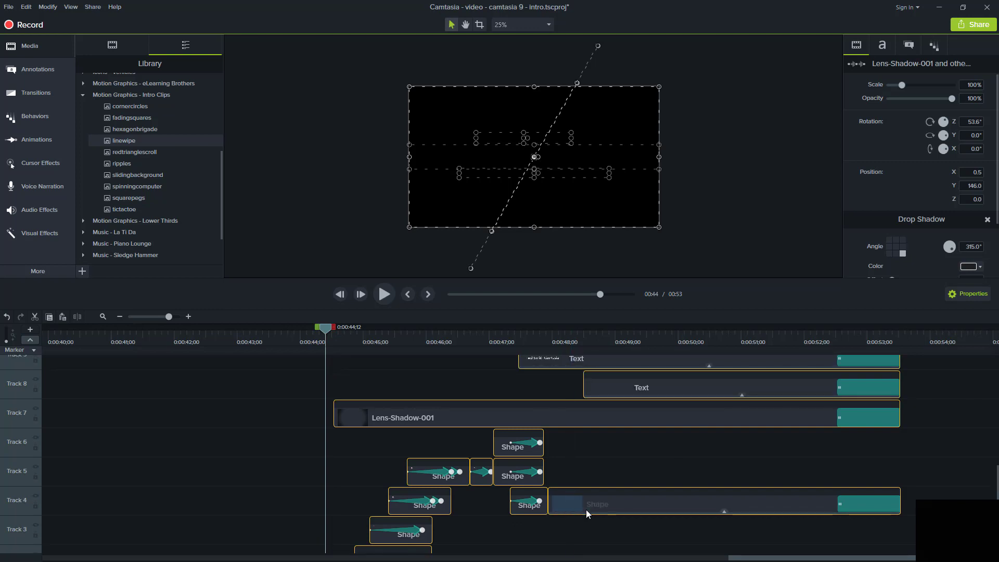
pyautogui.scroll(2, 595, 435)
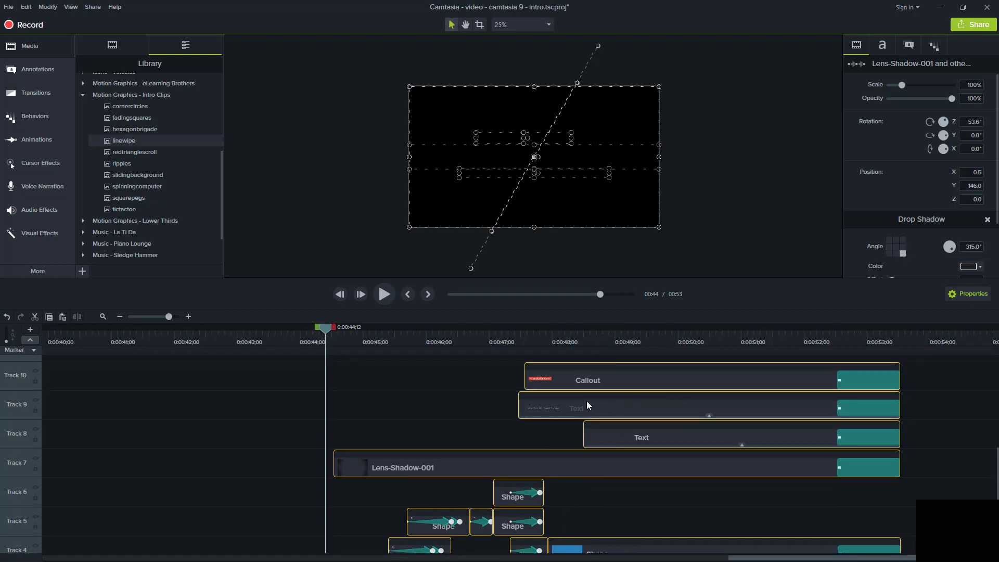
pyautogui.scroll(-4, 453, 450)
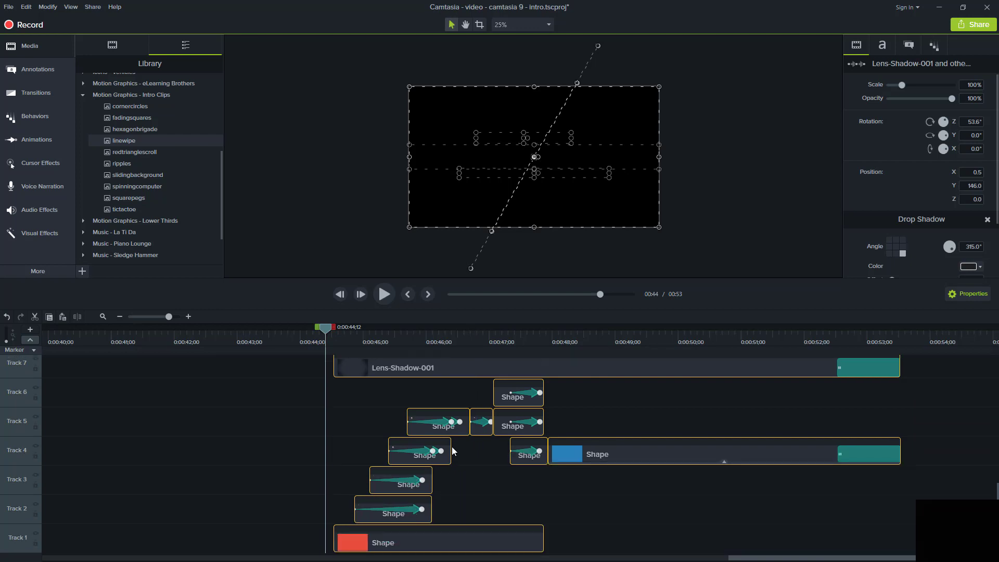
pyautogui.moveTo(328, 333); pyautogui.dragTo(429, 345)
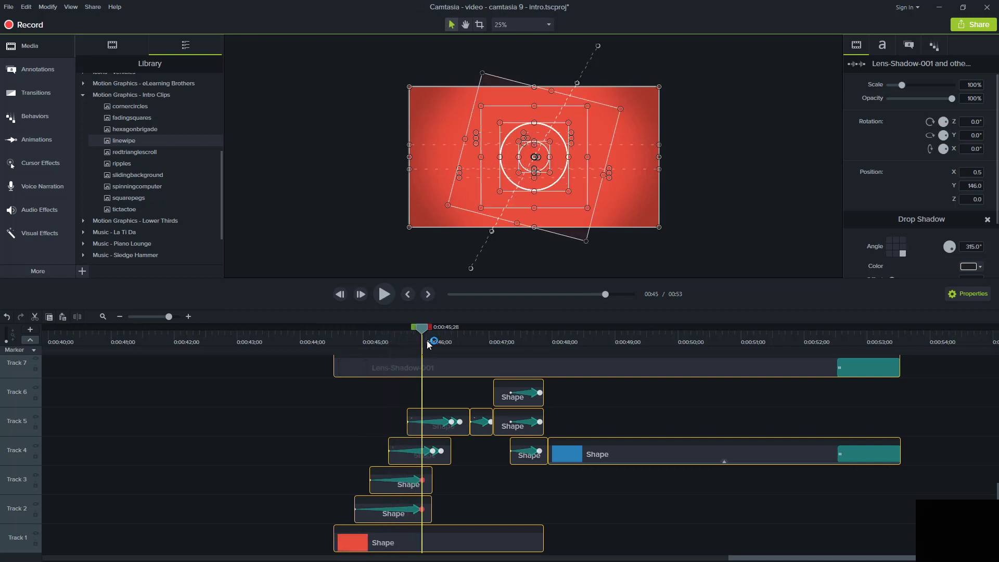
pyautogui.click(422, 479)
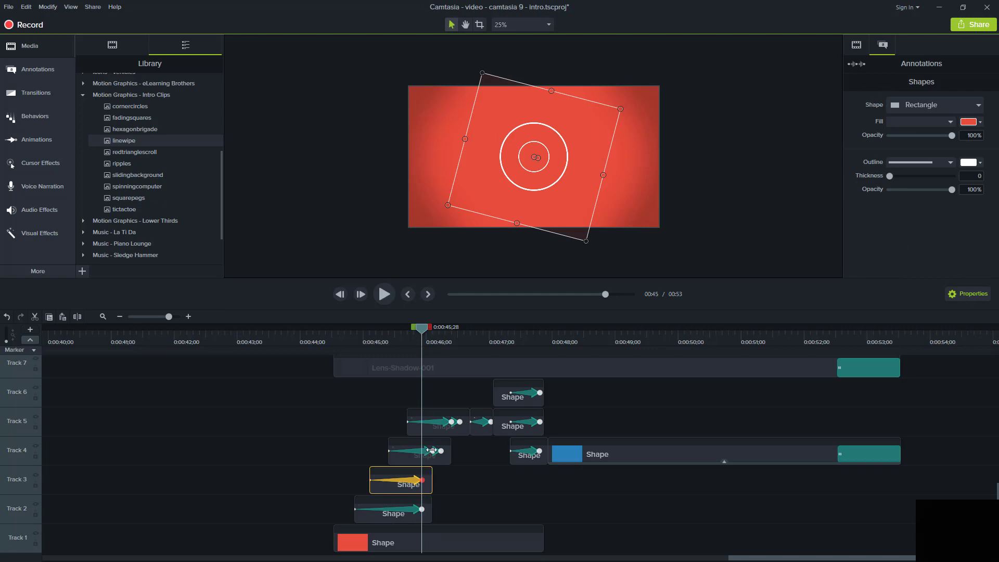
pyautogui.click(431, 450)
pyautogui.click(441, 393)
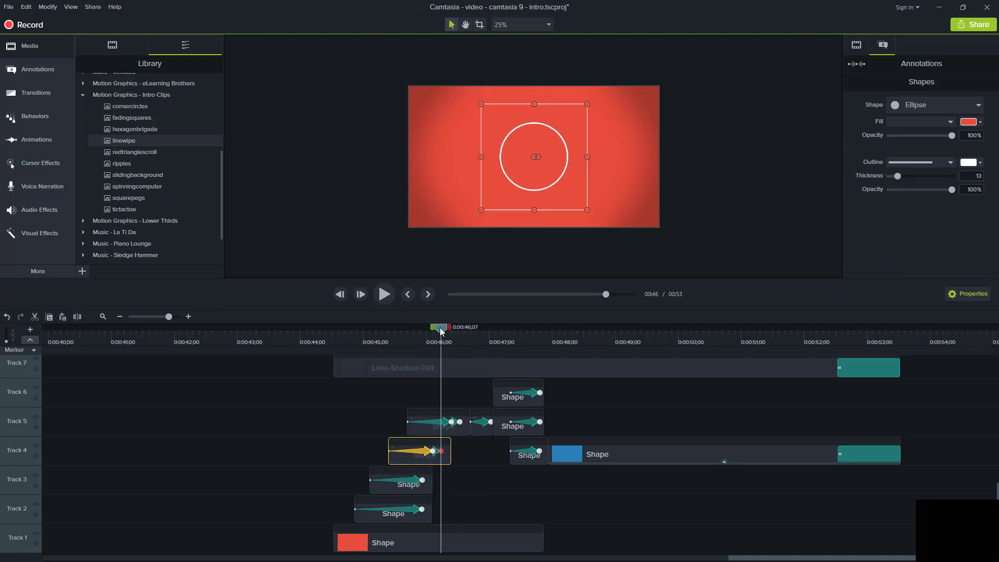
pyautogui.click(451, 422)
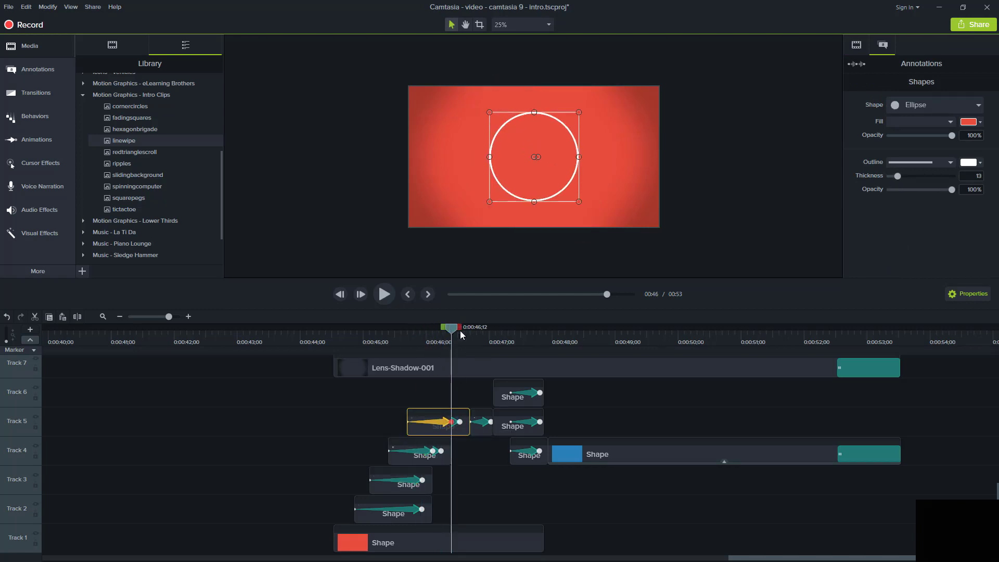
pyautogui.moveTo(459, 332); pyautogui.dragTo(329, 367)
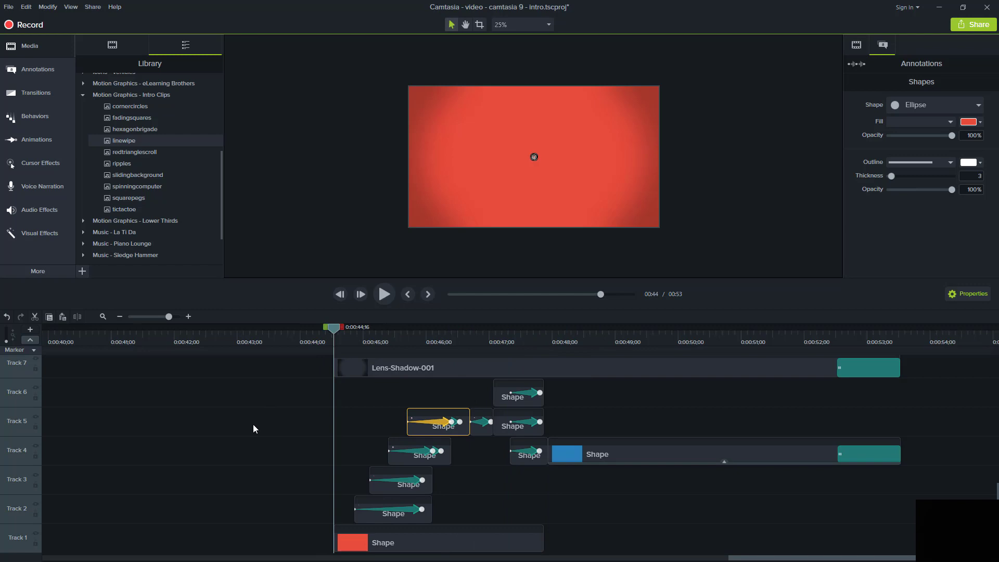
# Hide Track 2 and every track above it, previewing only the red background
pyautogui.click(35, 504)
pyautogui.click(36, 475)
pyautogui.click(36, 446)
pyautogui.click(36, 417)
pyautogui.click(36, 387)
pyautogui.scroll(3, 36, 387)
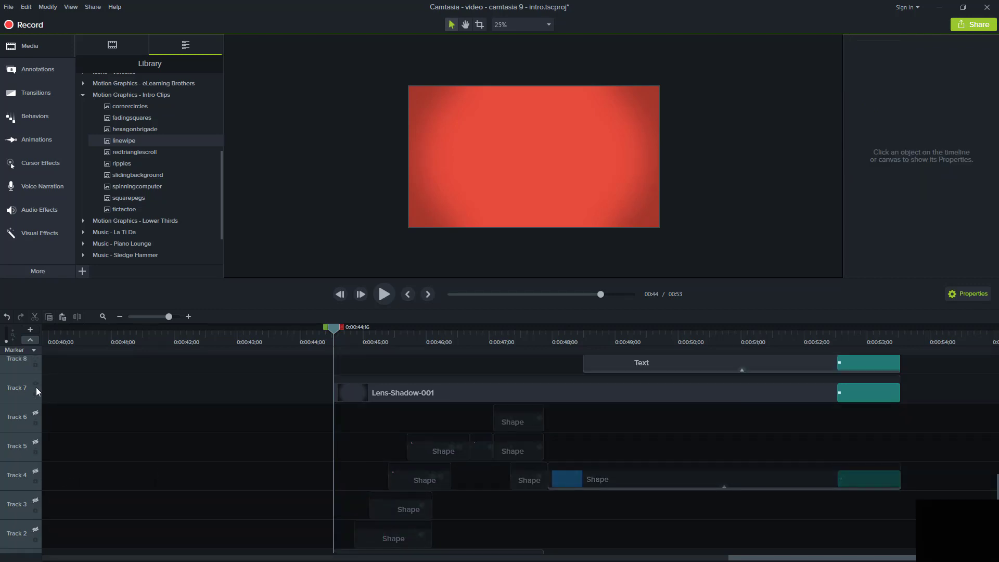
pyautogui.click(36, 385)
pyautogui.click(37, 380)
pyautogui.click(39, 398)
pyautogui.scroll(-3, 38, 397)
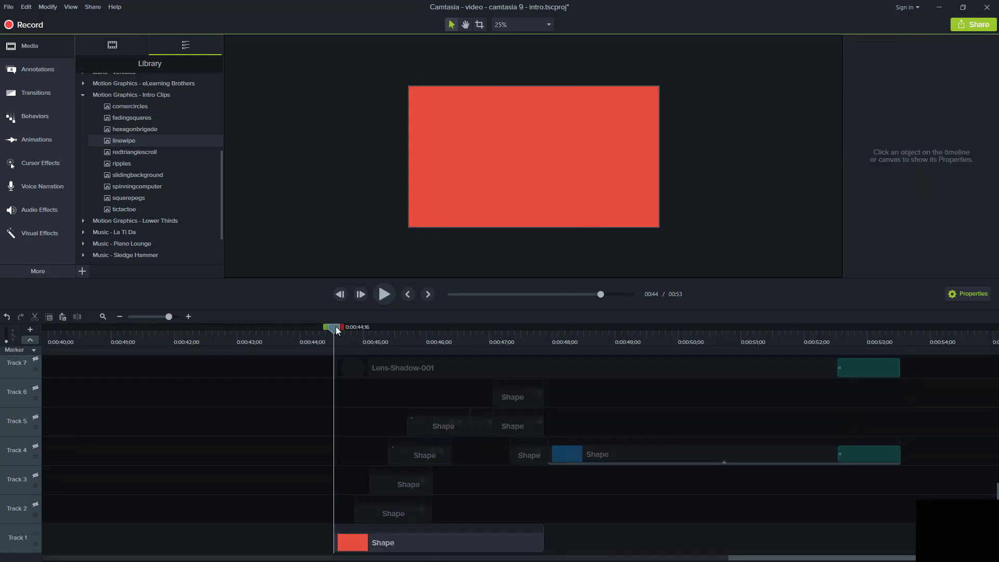
pyautogui.moveTo(336, 326); pyautogui.dragTo(436, 338)
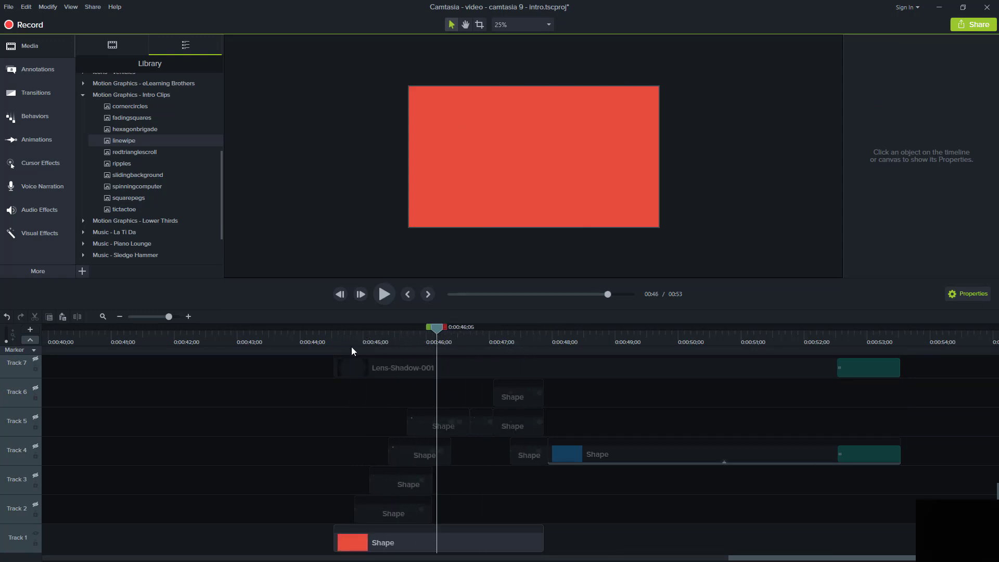
pyautogui.moveTo(351, 347)
pyautogui.mouseDown()
pyautogui.moveTo(510, 354)
pyautogui.moveTo(338, 350)
pyautogui.mouseUp()
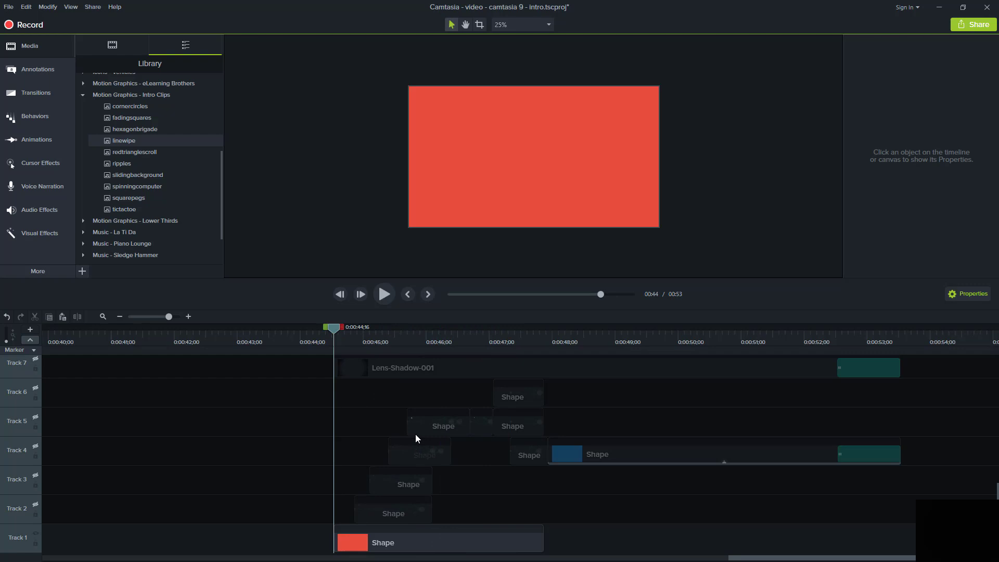
# Show Track 2 again and inspect the blue square's rotation animation from its start
pyautogui.click(36, 504)
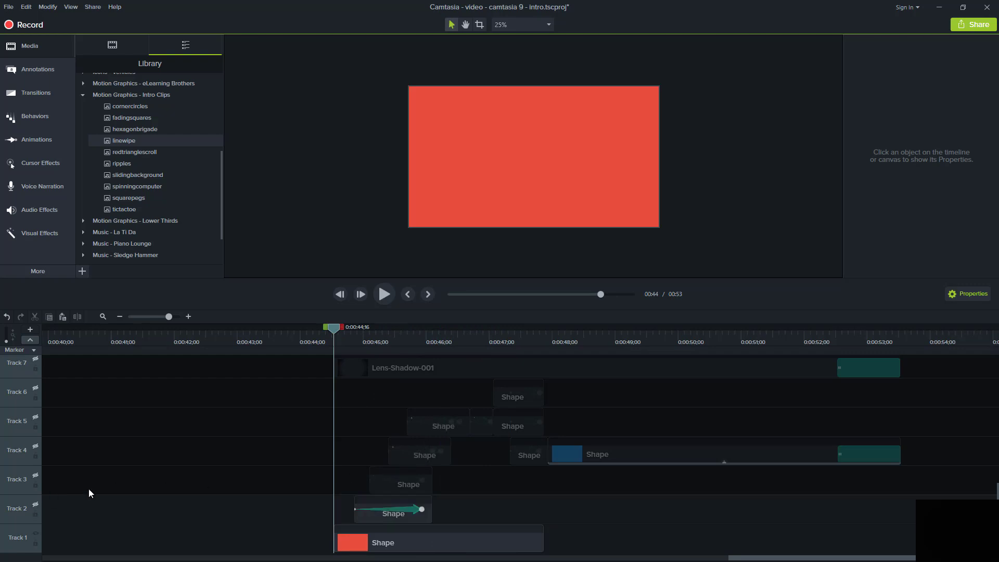
pyautogui.moveTo(336, 334); pyautogui.dragTo(384, 341)
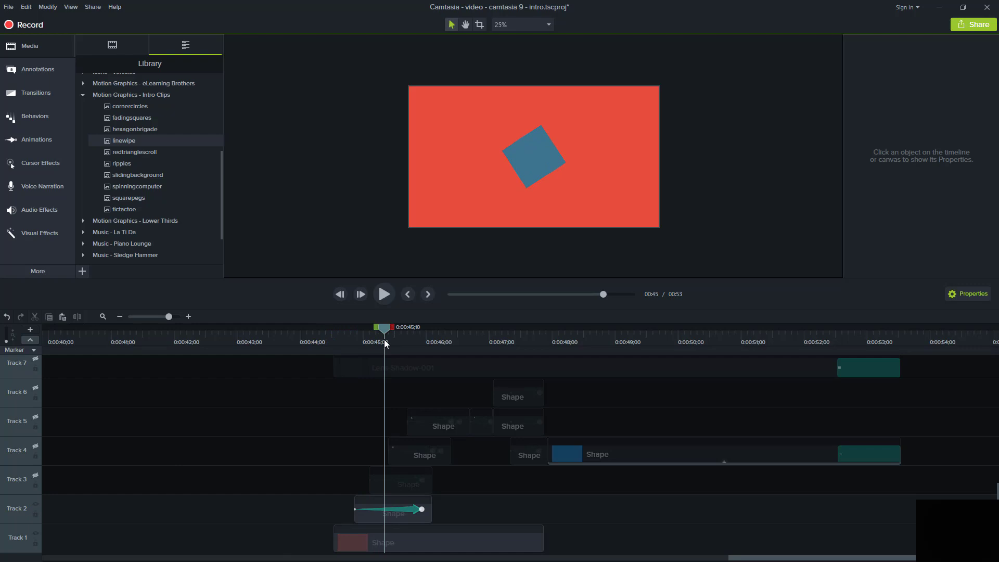
pyautogui.click(386, 518)
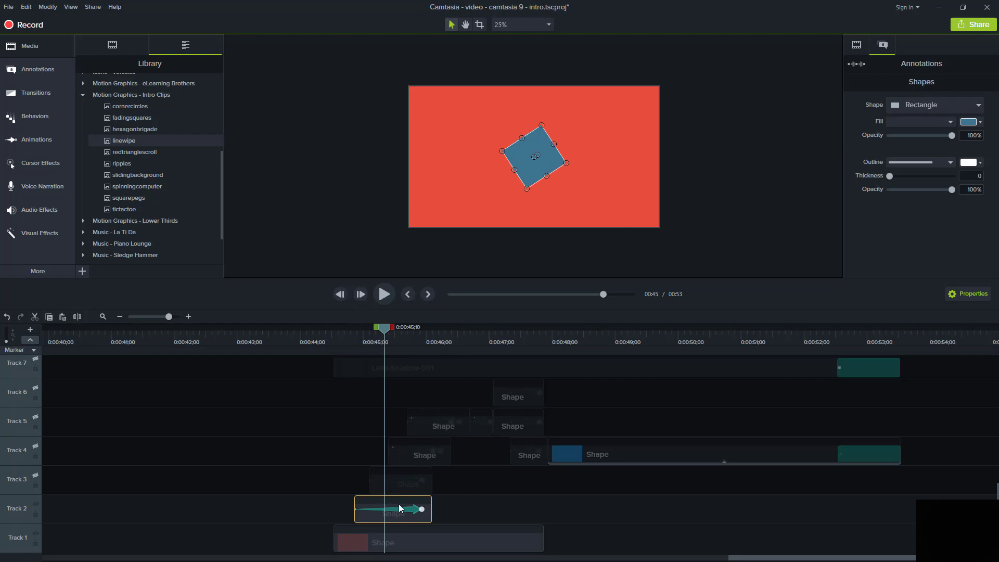
pyautogui.click(420, 510)
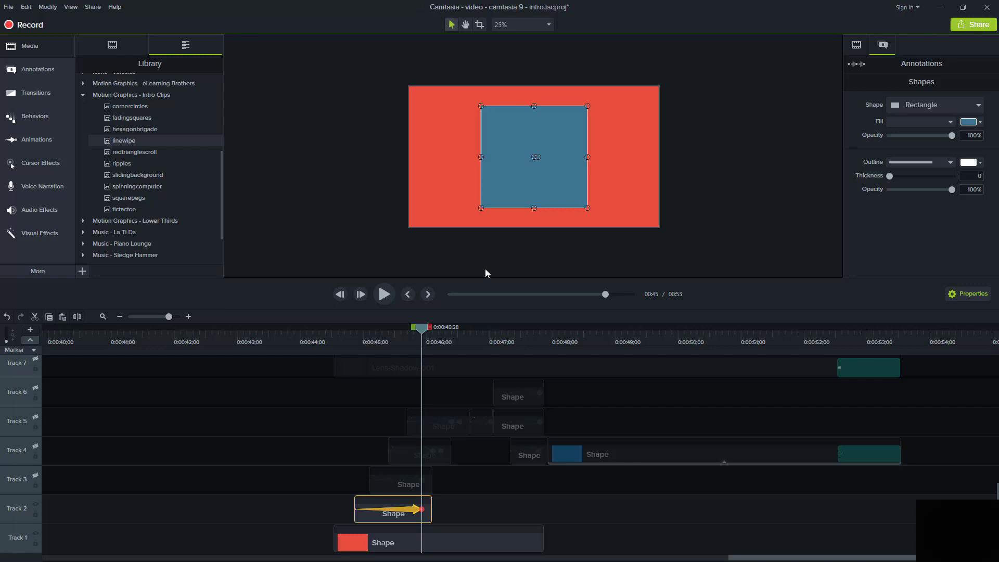
pyautogui.moveTo(425, 330); pyautogui.dragTo(355, 338)
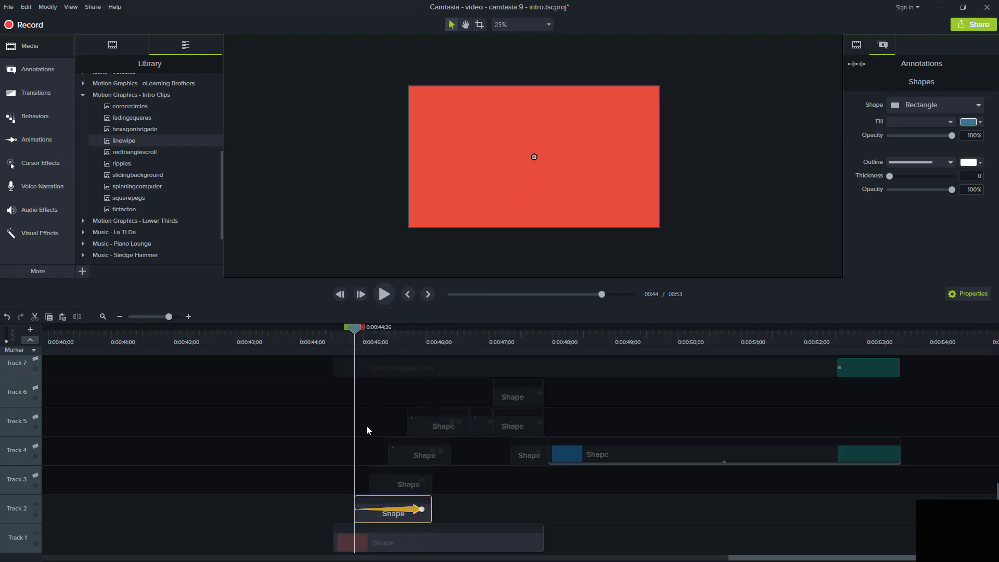
pyautogui.click(319, 185)
pyautogui.scroll(3, 320, 185)
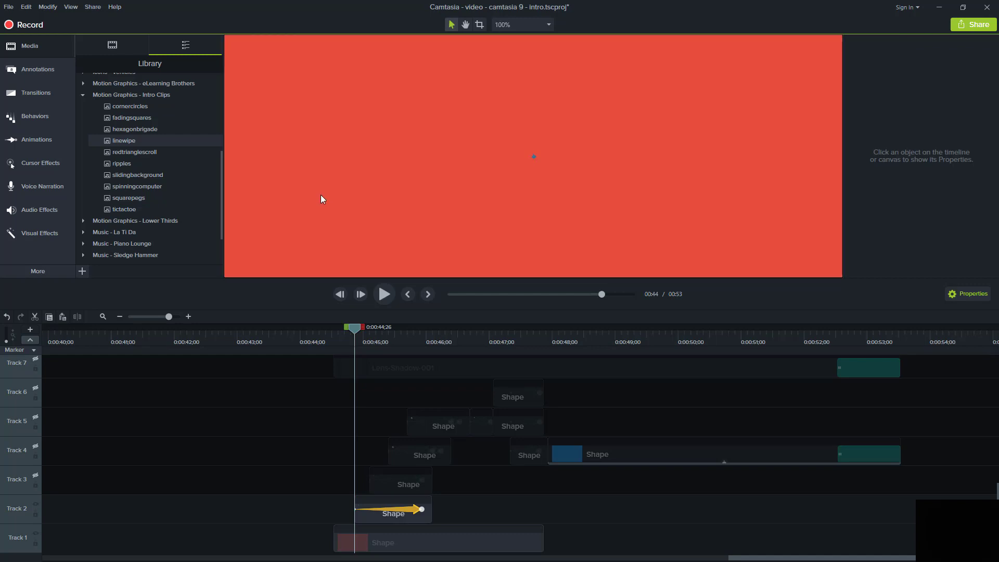
pyautogui.scroll(-5, 322, 195)
pyautogui.scroll(2, 321, 197)
pyautogui.scroll(-1, 320, 199)
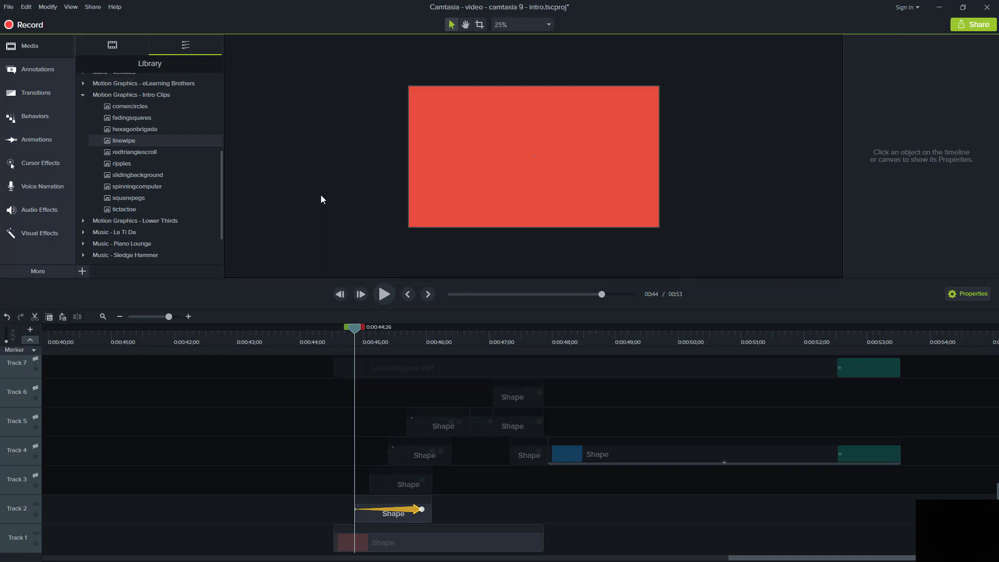
# Unhide Tracks 3 and 4 and preview the diamond and white circle animations from 0:00:44;26
pyautogui.click(36, 475)
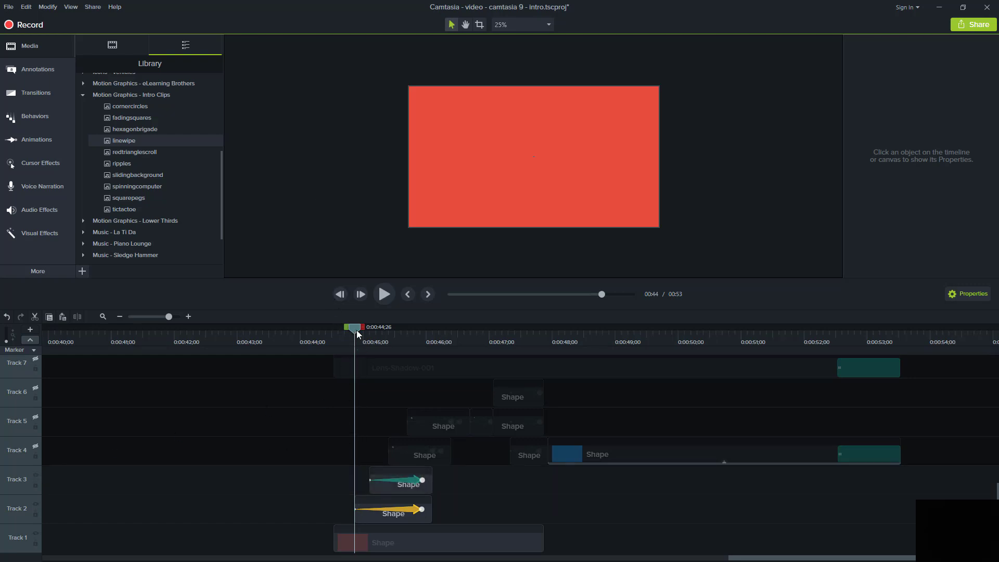
pyautogui.moveTo(367, 331); pyautogui.dragTo(395, 333)
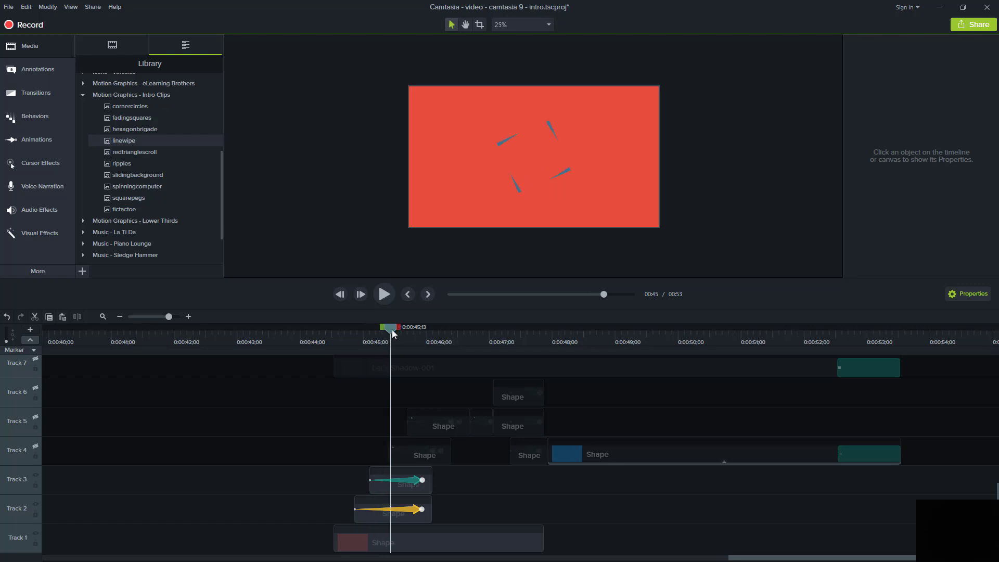
pyautogui.click(422, 481)
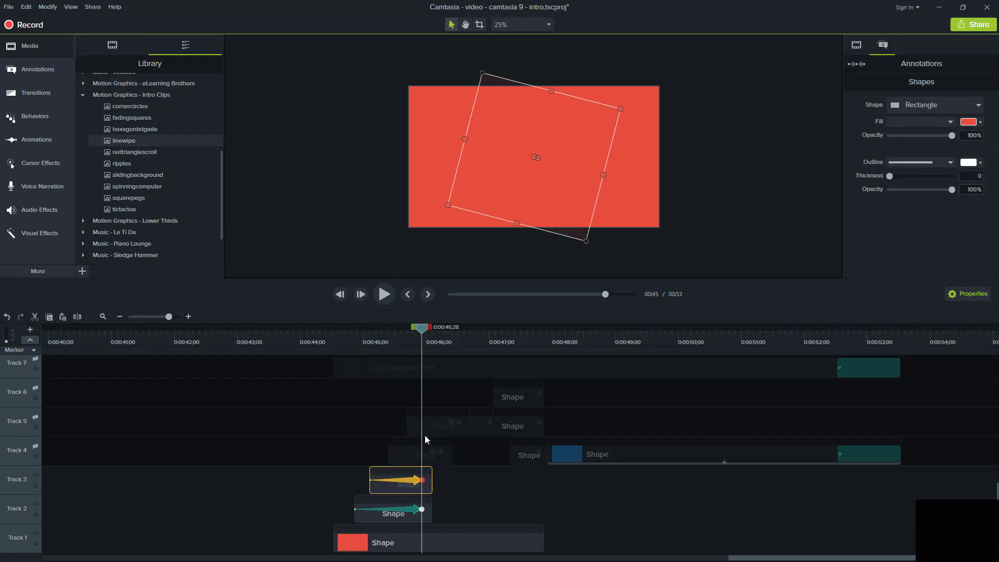
pyautogui.moveTo(421, 328); pyautogui.dragTo(409, 329)
pyautogui.click(36, 447)
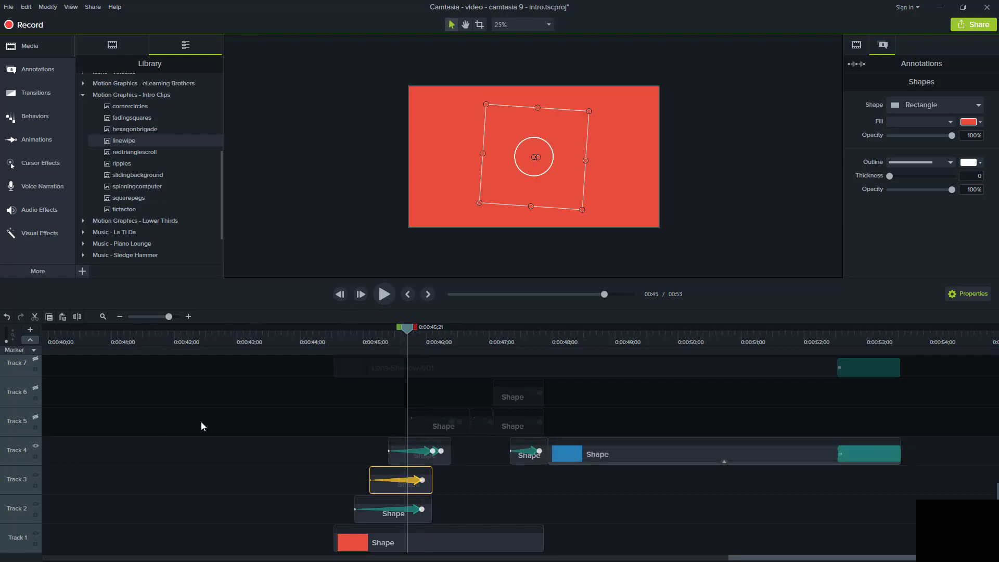
pyautogui.moveTo(375, 341); pyautogui.dragTo(424, 334)
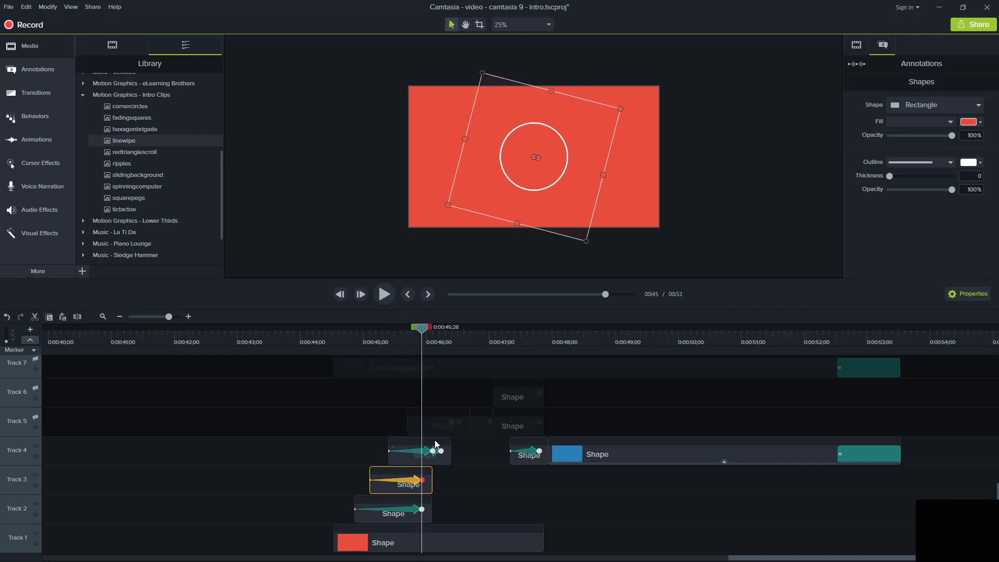
pyautogui.click(430, 451)
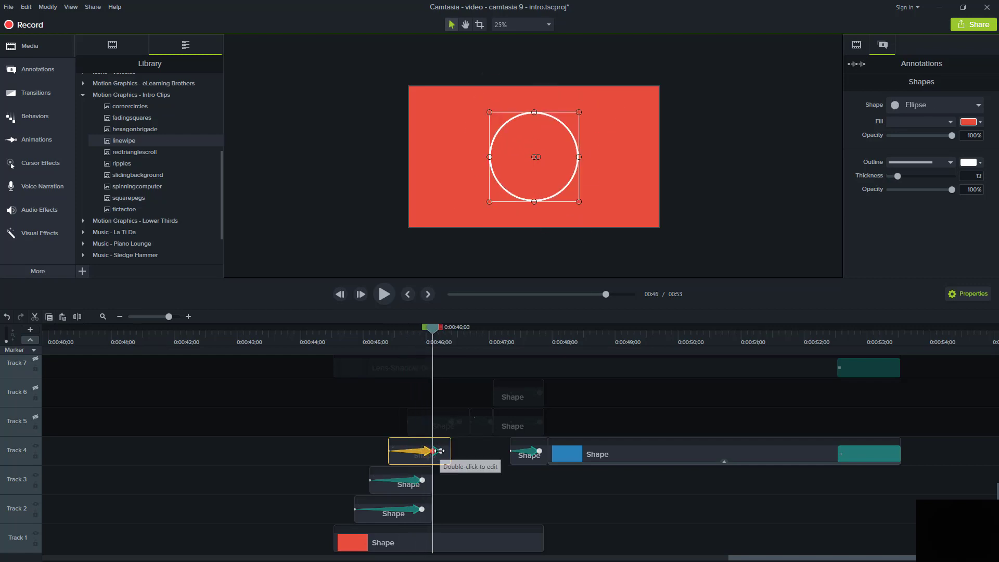
pyautogui.click(440, 423)
pyautogui.moveTo(343, 346); pyautogui.dragTo(421, 340)
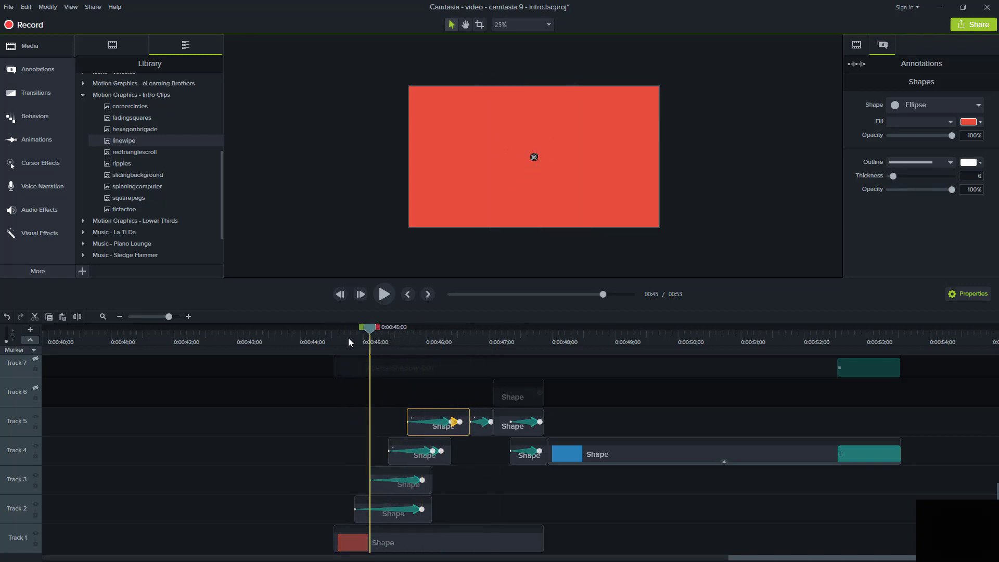
pyautogui.moveTo(349, 339); pyautogui.dragTo(517, 340)
# Select the Track 6 diagonal bar shape and preview the line wipe animation
pyautogui.rightClick(495, 430)
pyautogui.click(519, 463)
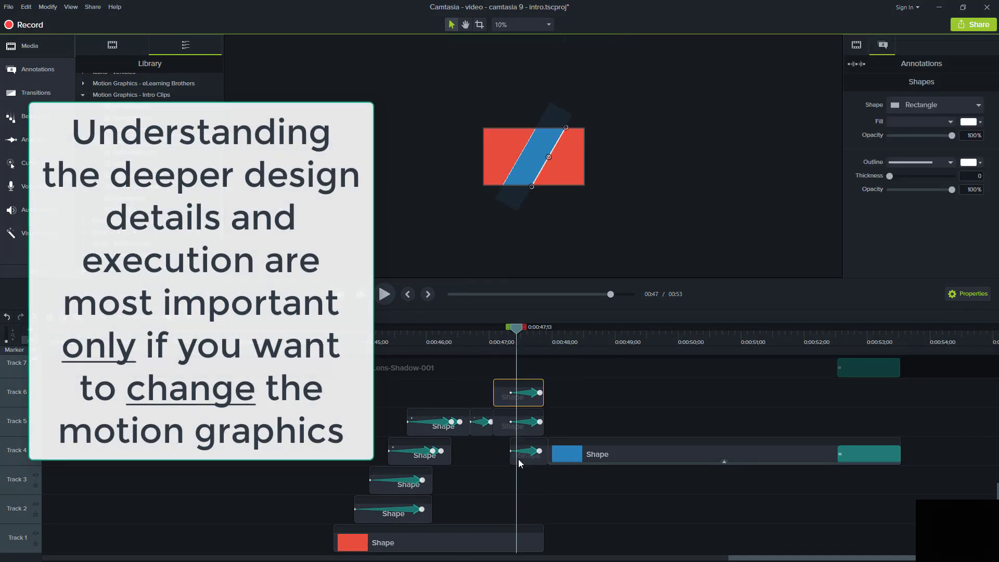
pyautogui.click(519, 463)
pyautogui.moveTo(513, 334)
pyautogui.mouseDown()
pyautogui.moveTo(539, 326)
pyautogui.moveTo(495, 329)
pyautogui.mouseUp()
# Show the Lens-Shadow track again and inspect the Track 9 title and Track 8 website text clips
pyautogui.scroll(3, 220, 458)
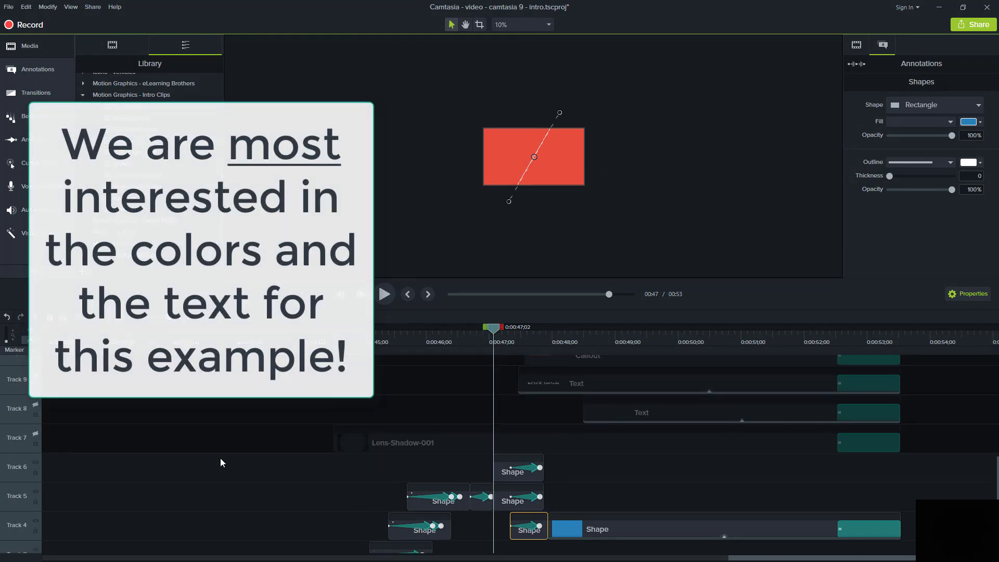
pyautogui.click(36, 435)
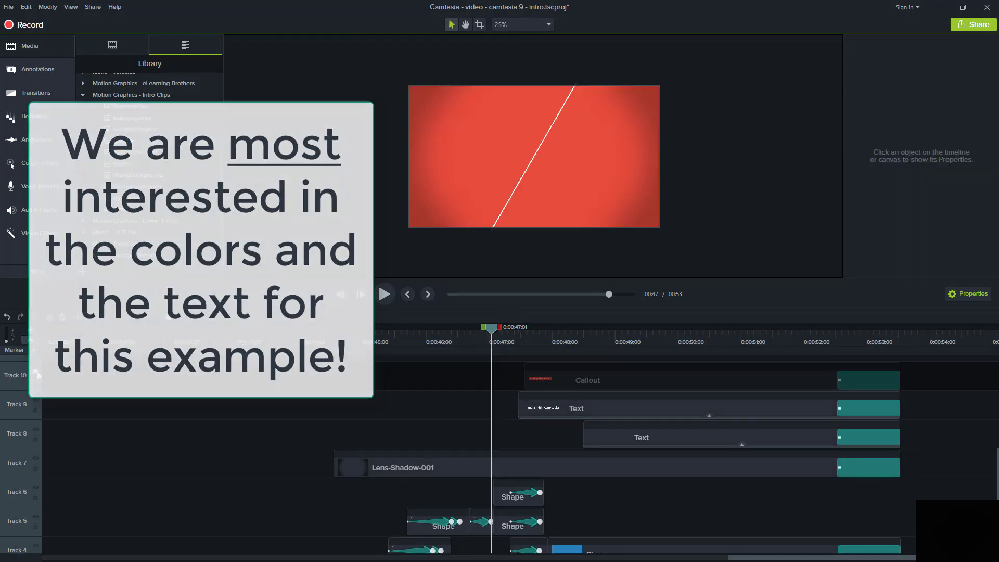
pyautogui.scroll(1, 408, 397)
pyautogui.moveTo(494, 329); pyautogui.dragTo(650, 329)
pyautogui.click(749, 435)
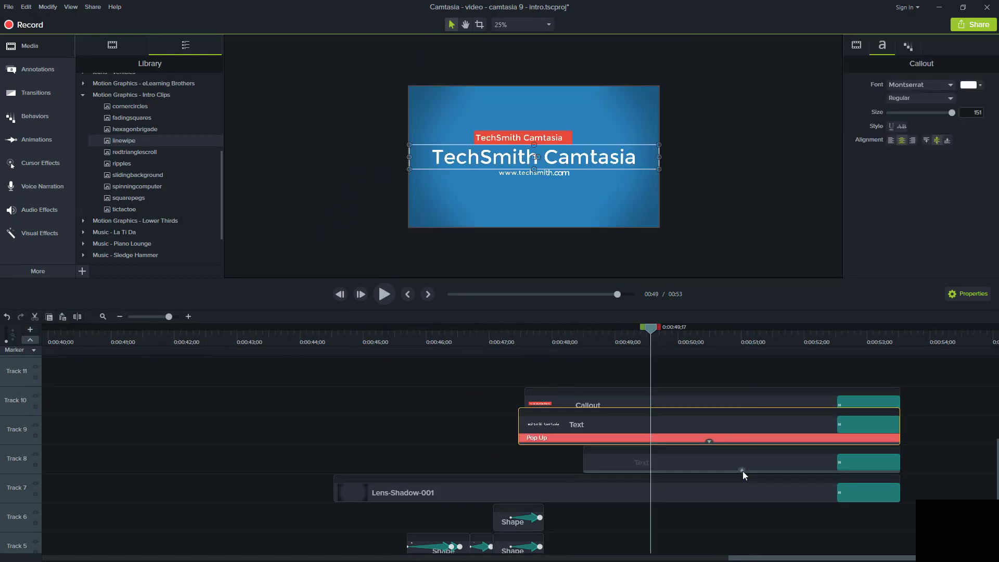
pyautogui.click(742, 470)
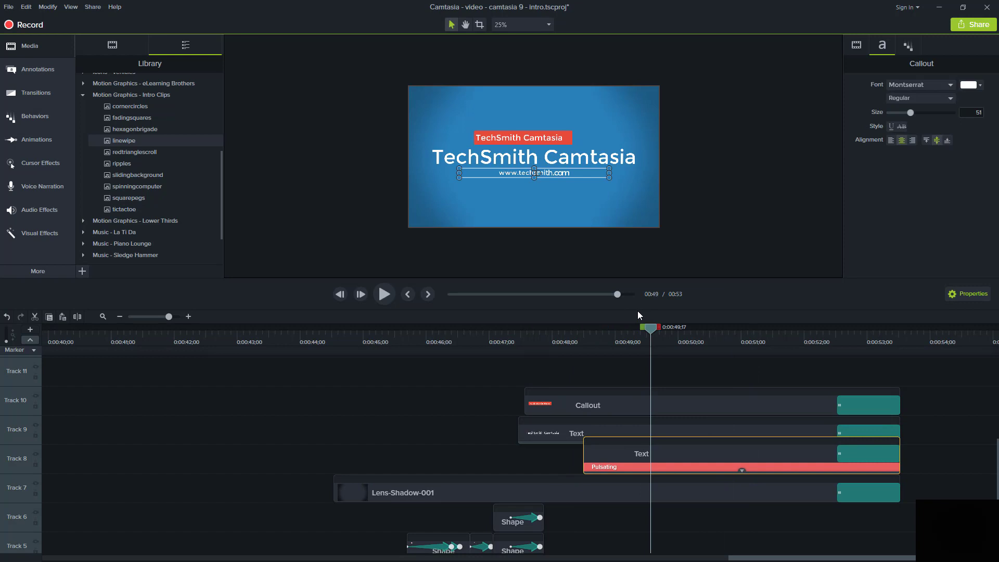
pyautogui.moveTo(651, 327); pyautogui.dragTo(311, 392)
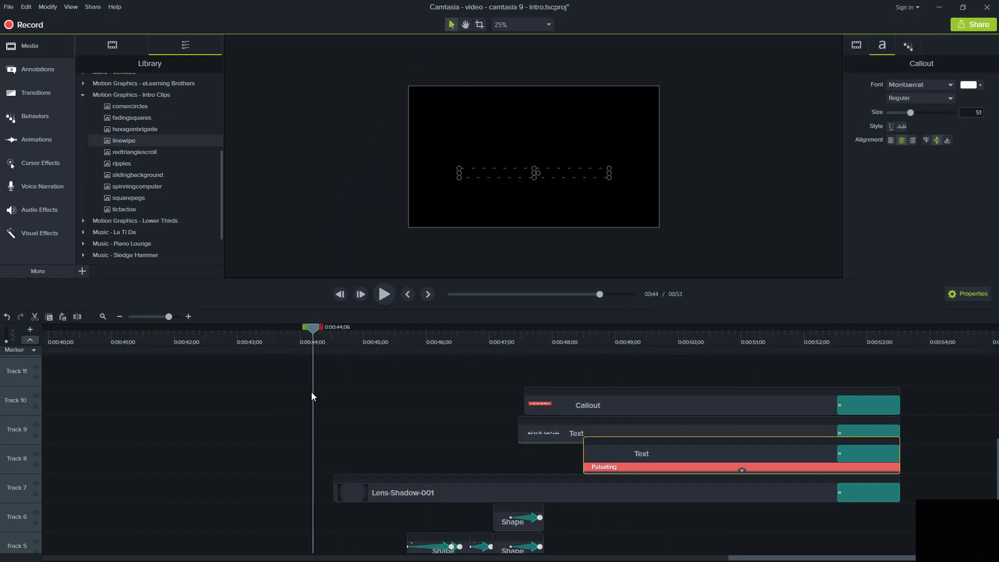
pyautogui.scroll(-3, 364, 421)
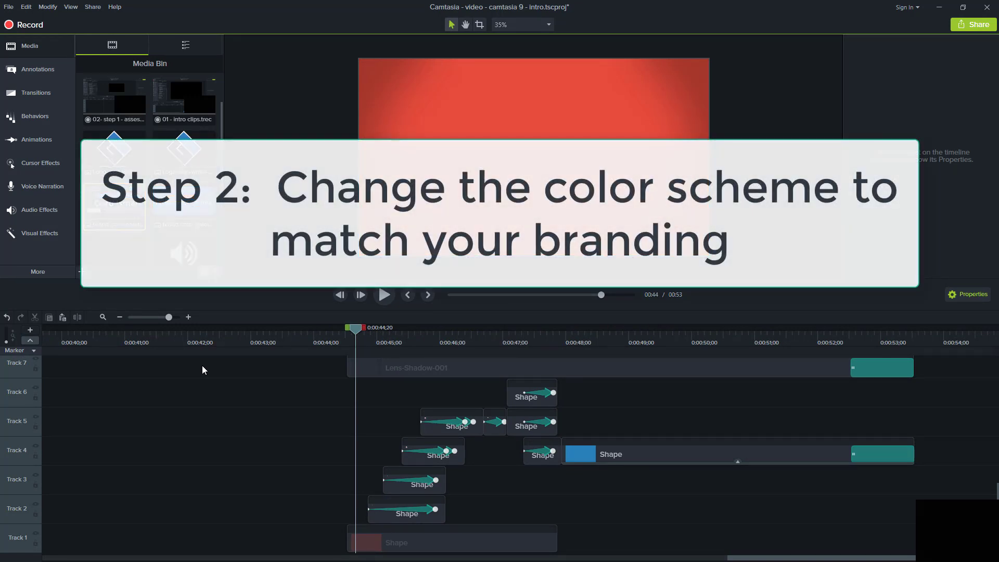
# Place both brand palette images on the canvas, scaling them to 174.4% and 112.9%
pyautogui.moveTo(144, 205); pyautogui.dragTo(440, 162)
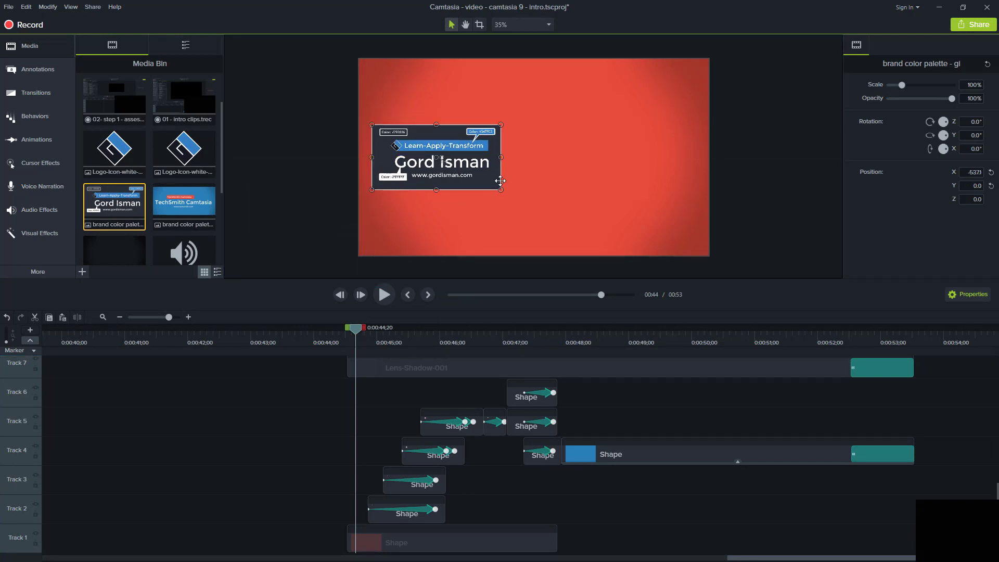
pyautogui.moveTo(500, 191); pyautogui.dragTo(577, 228)
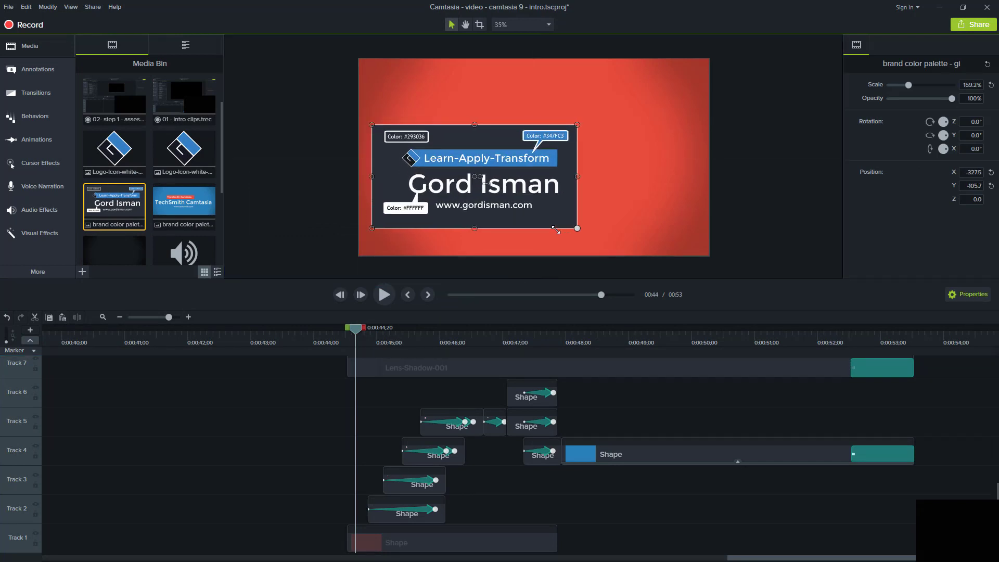
pyautogui.moveTo(371, 125); pyautogui.dragTo(352, 114)
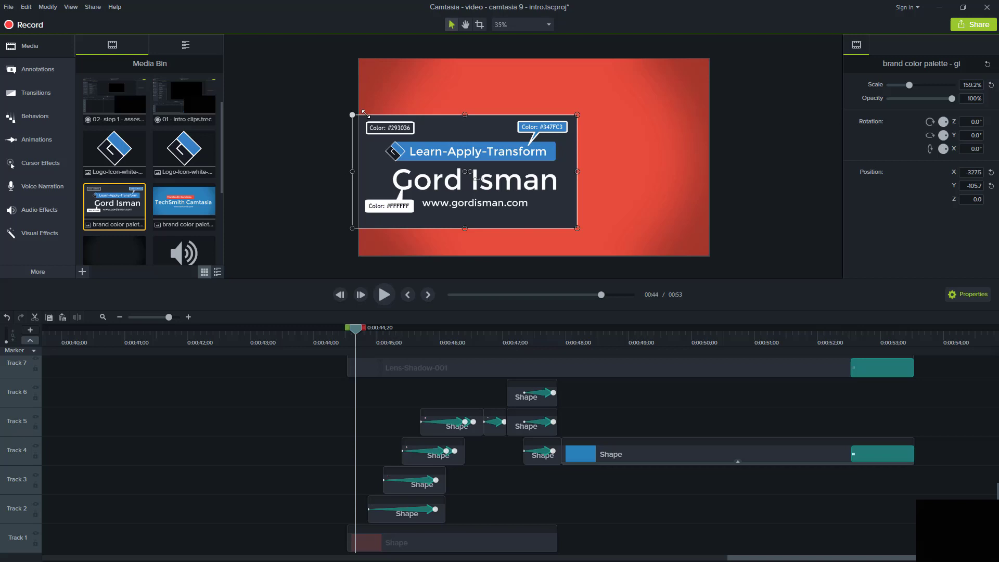
pyautogui.moveTo(184, 204); pyautogui.dragTo(640, 171)
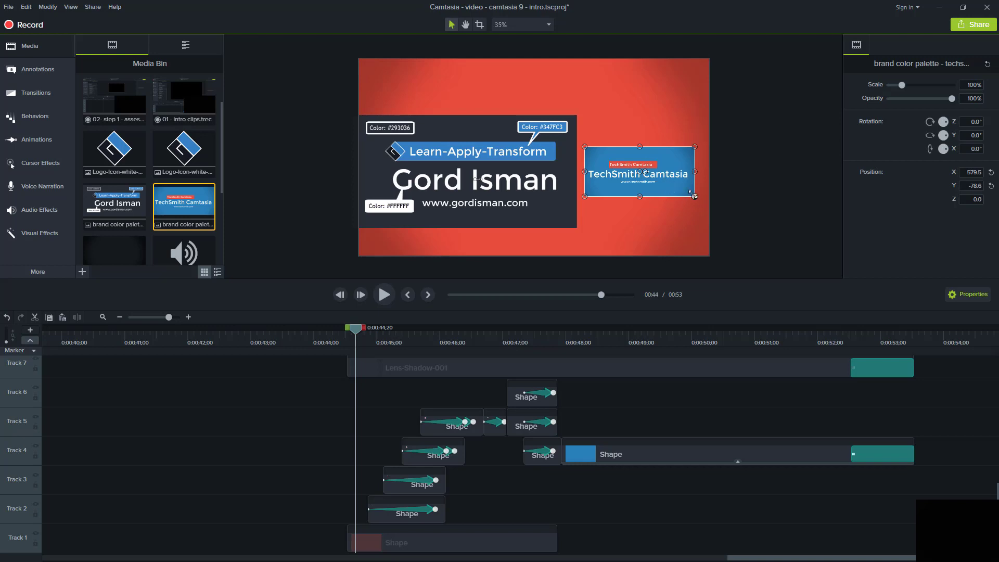
pyautogui.moveTo(695, 196); pyautogui.dragTo(708, 203)
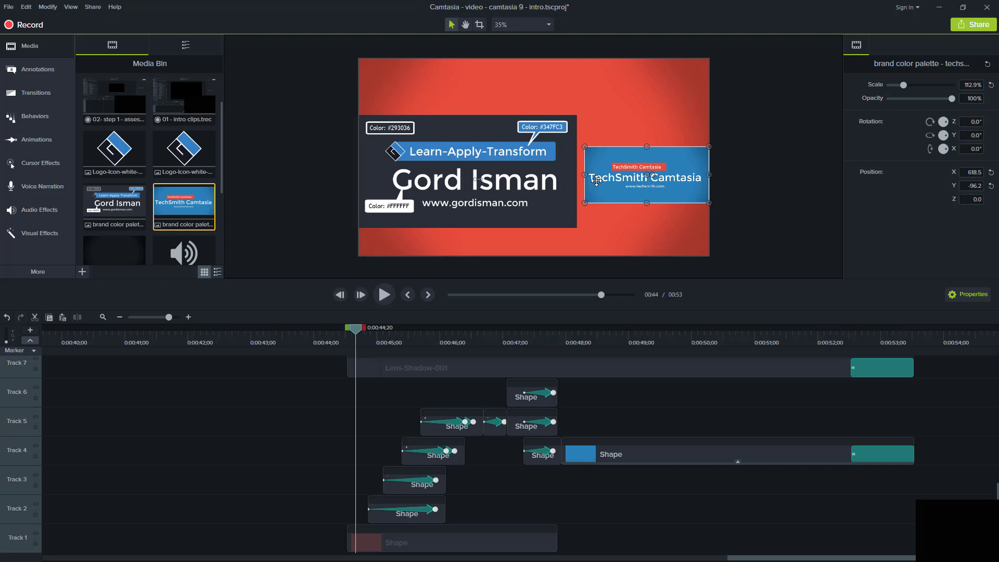
# Delete the personal brand palette card and the TechSmith palette image from the canvas
pyautogui.click(415, 195)
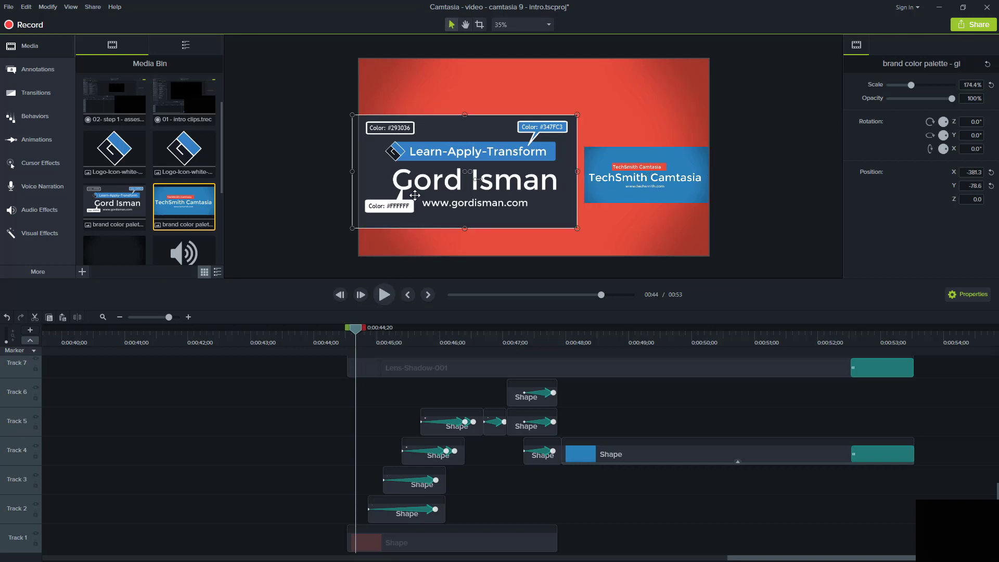
pyautogui.press('Delete')
pyautogui.click(602, 173)
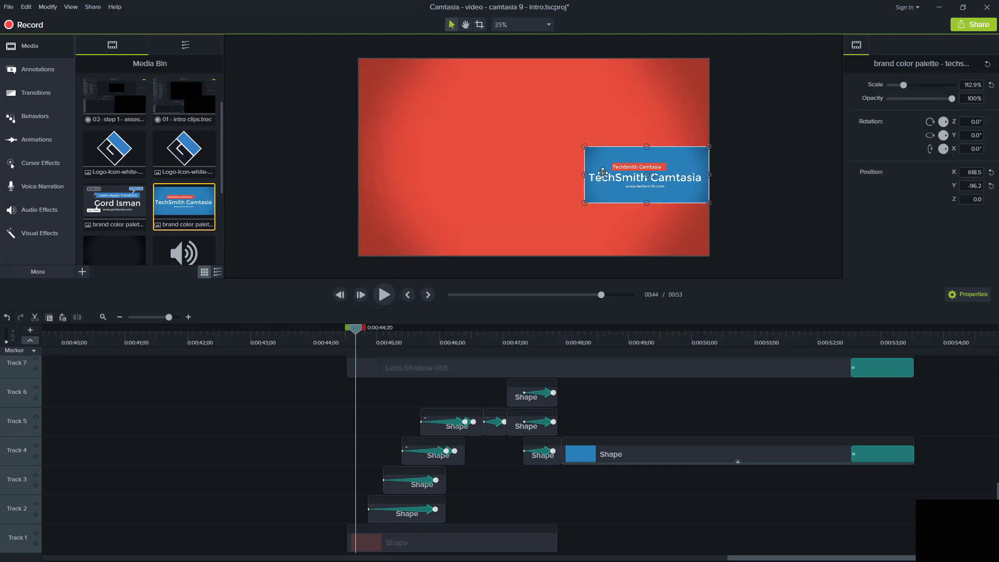
pyautogui.press('Delete')
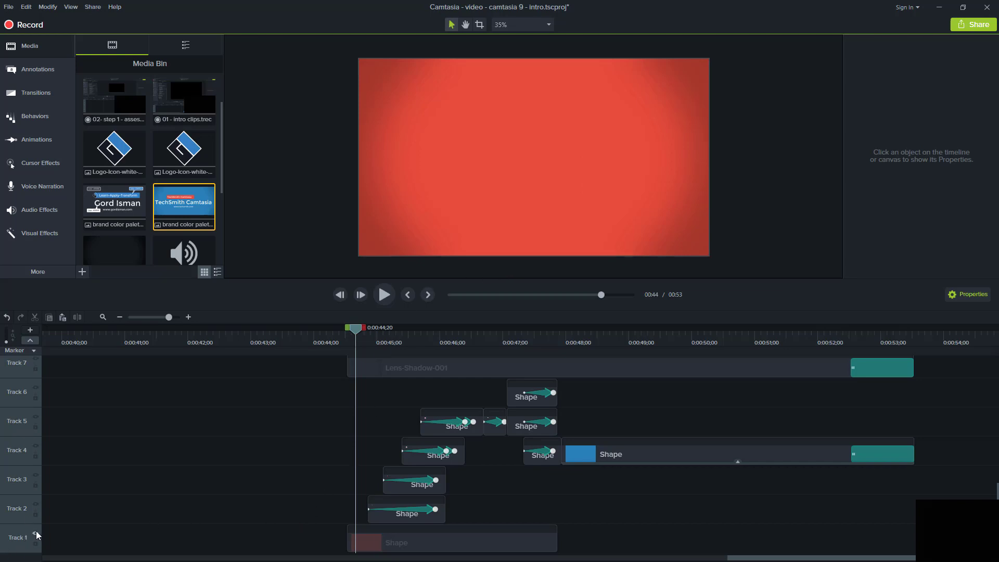
# Select the Track 1 red background, then the blue diamond shape on Track 2
pyautogui.click(375, 538)
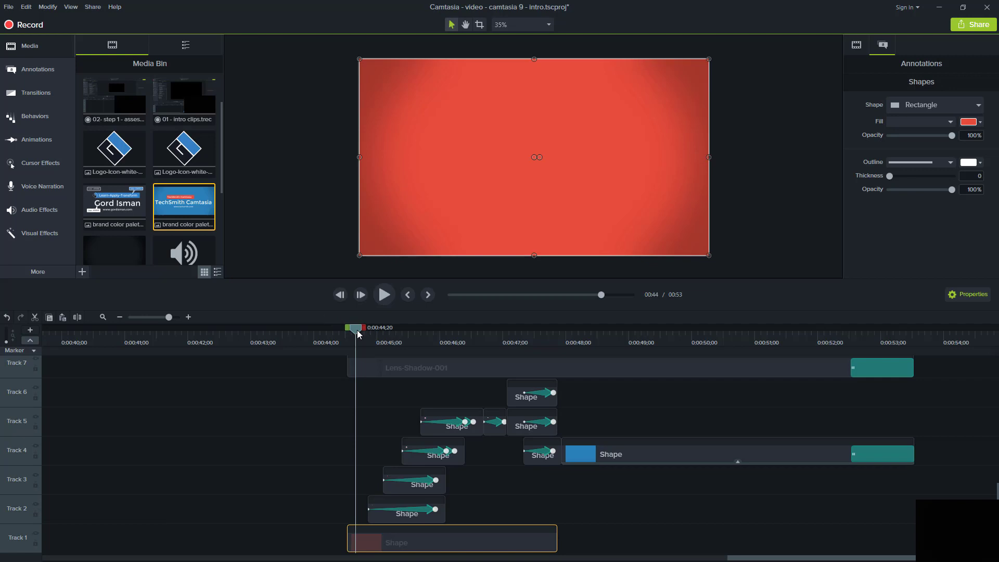
pyautogui.moveTo(357, 329); pyautogui.dragTo(384, 330)
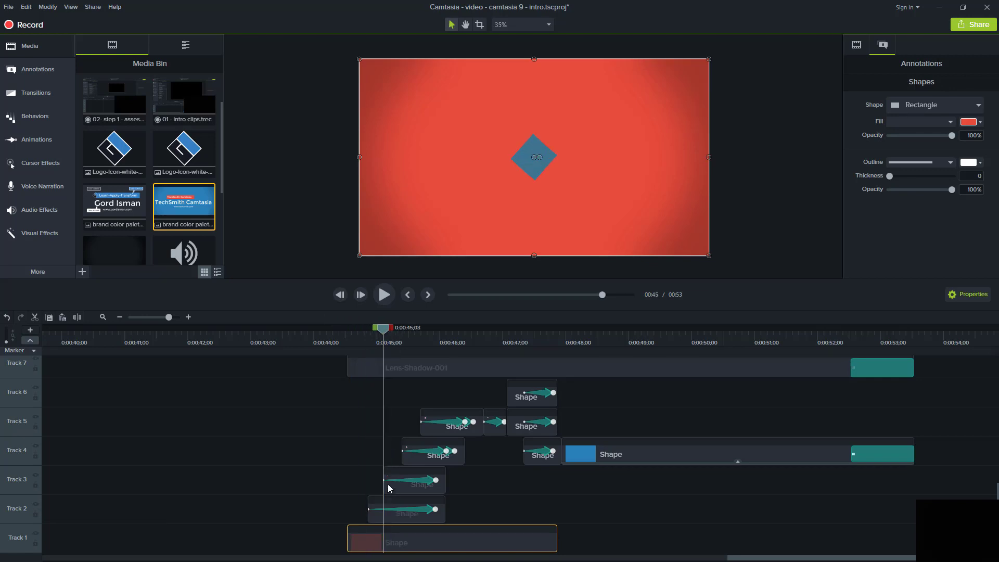
pyautogui.click(395, 521)
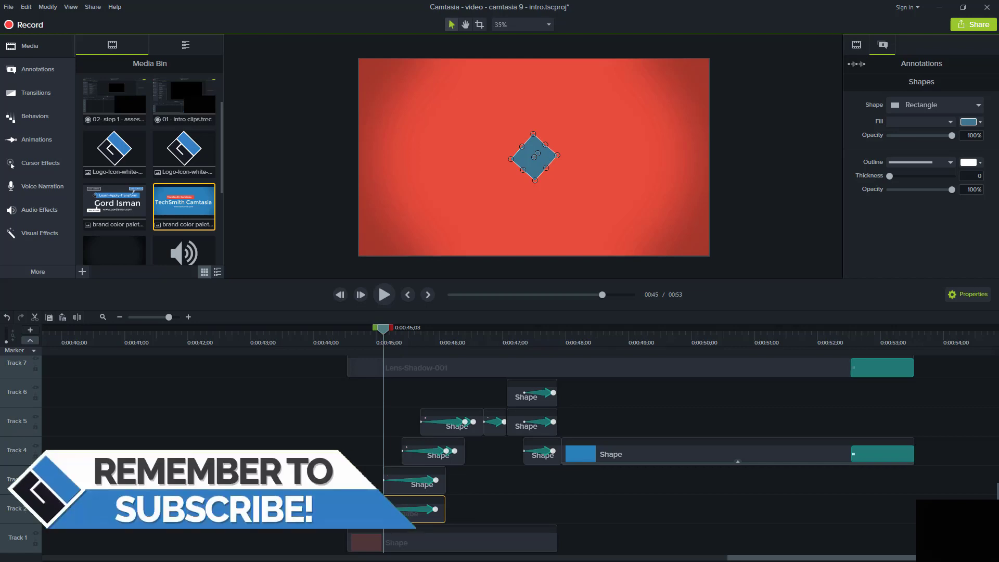
# Hide Tracks 3 and 4, park at 0:00:45;08, and toggle Edit All Animations in Visual Properties
pyautogui.click(35, 475)
pyautogui.click(36, 446)
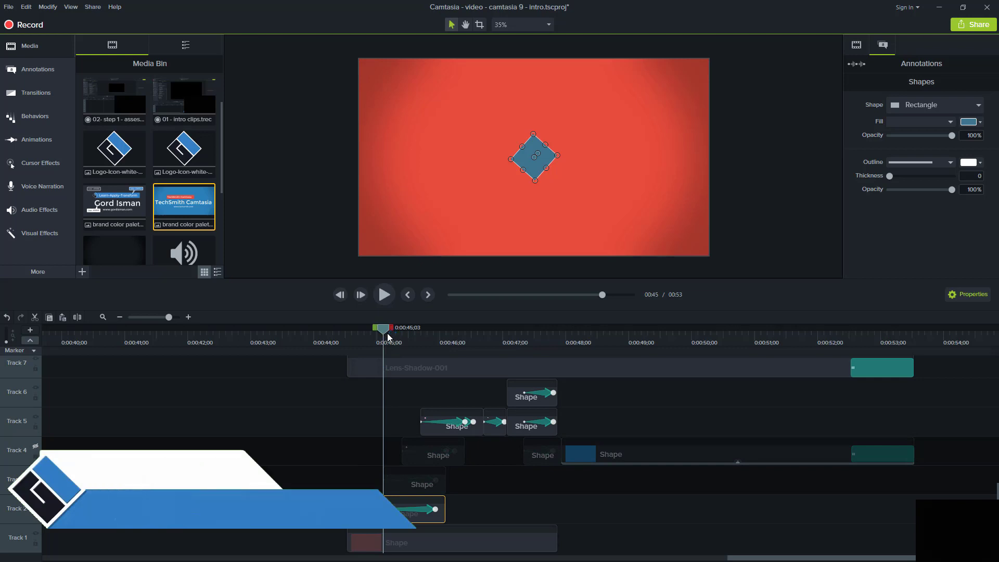
pyautogui.click(407, 341)
pyautogui.moveTo(409, 341); pyautogui.dragTo(395, 343)
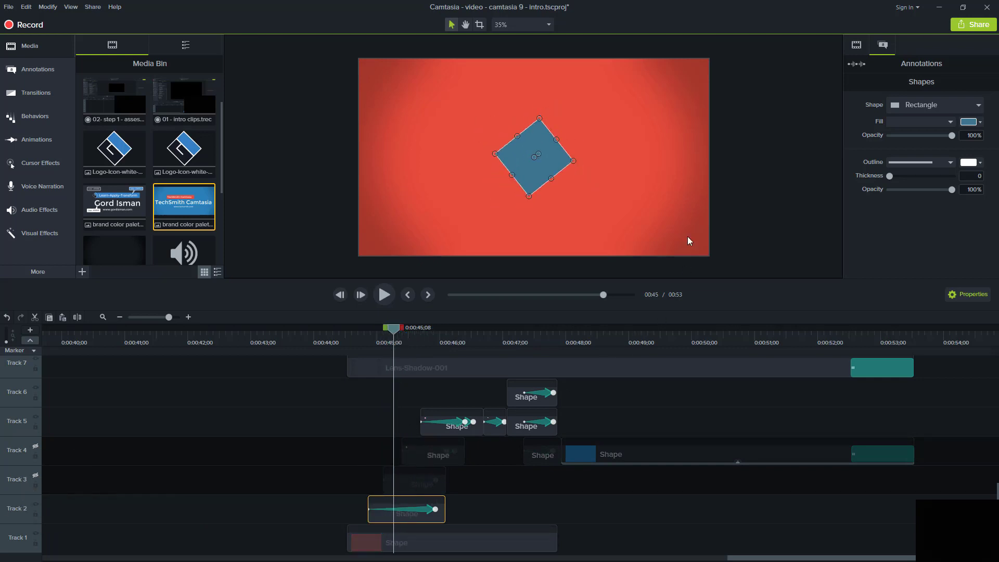
pyautogui.click(857, 50)
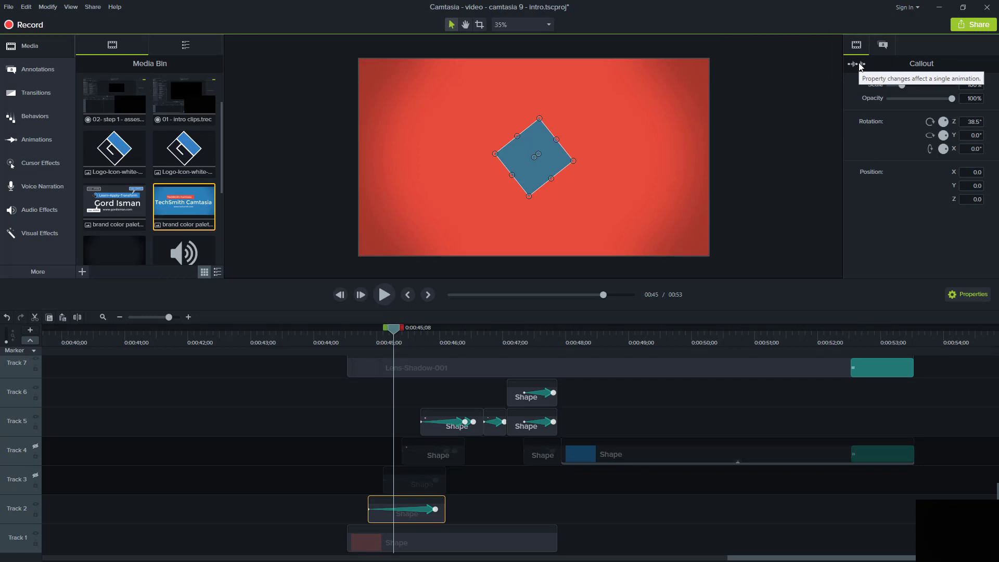
pyautogui.click(859, 65)
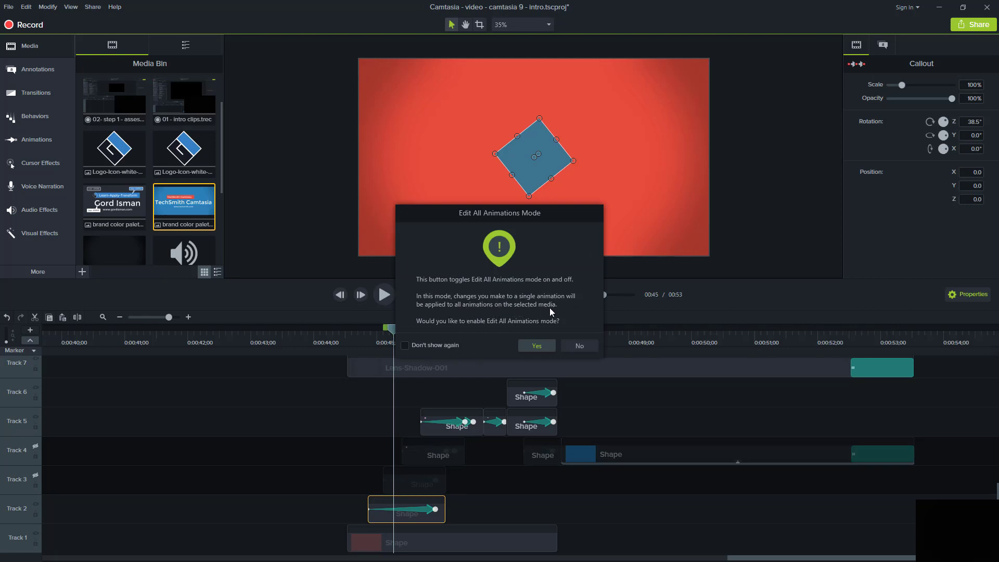
# Confirm Edit All Animations mode with Yes and check the Track 2 square animation's start frame
pyautogui.click(536, 347)
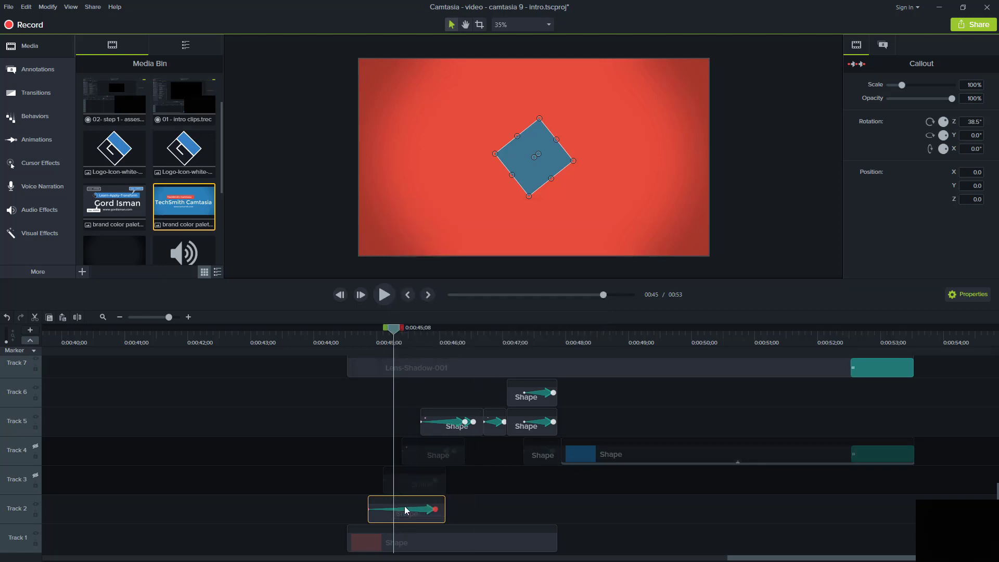
pyautogui.click(436, 509)
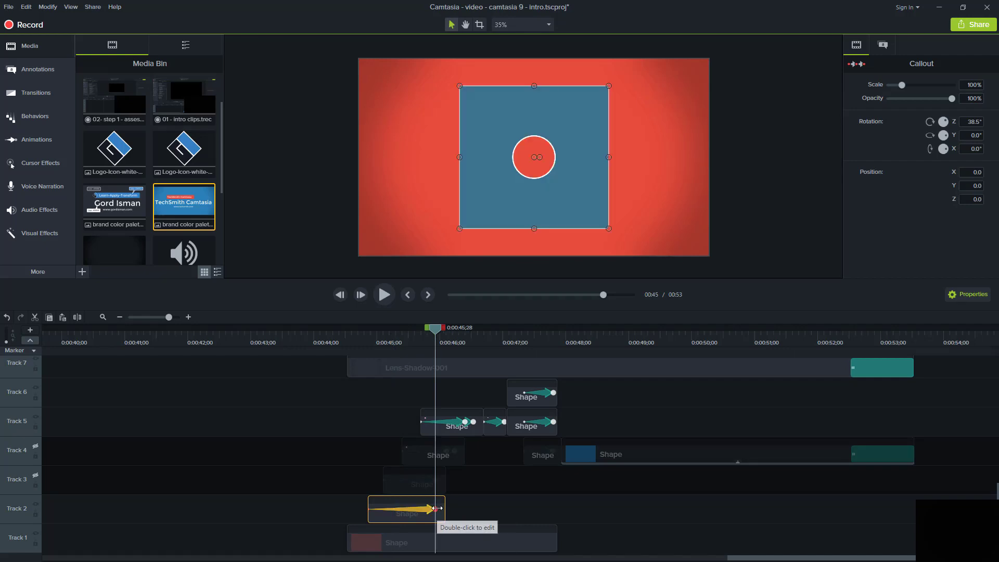
pyautogui.click(370, 509)
pyautogui.click(409, 517)
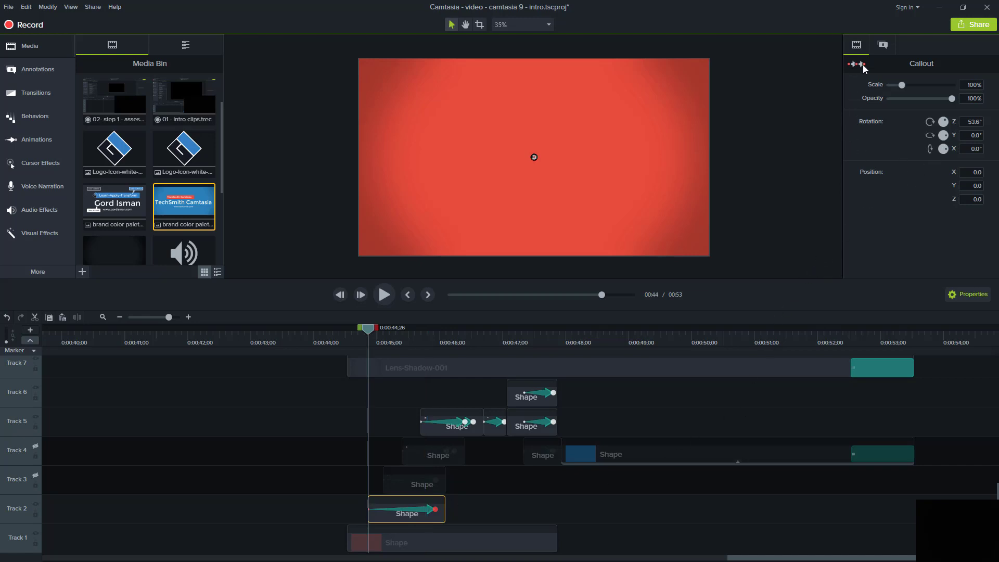
pyautogui.moveTo(865, 67)
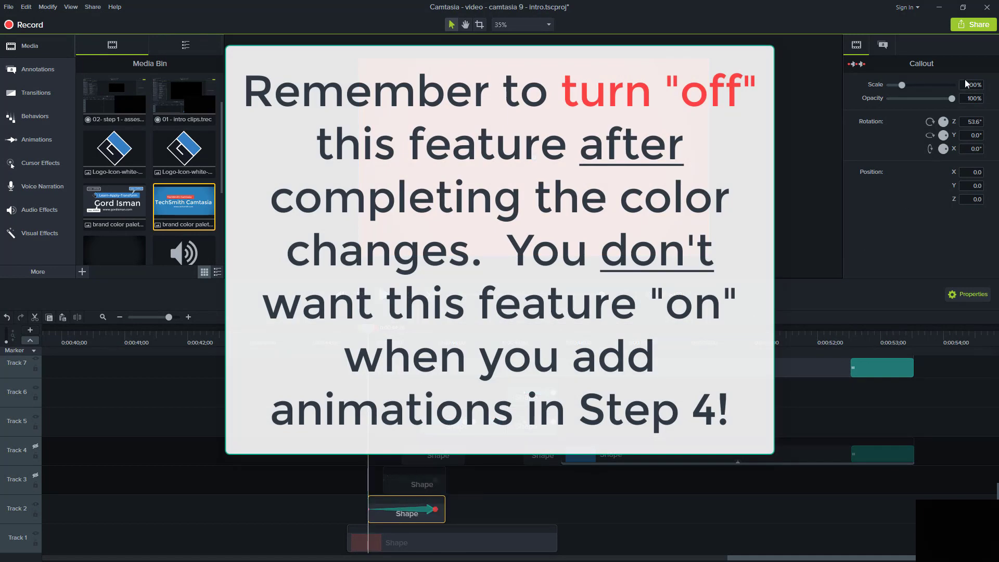
# Set the Track 2 rotating square's fill hex to 293036
pyautogui.click(885, 46)
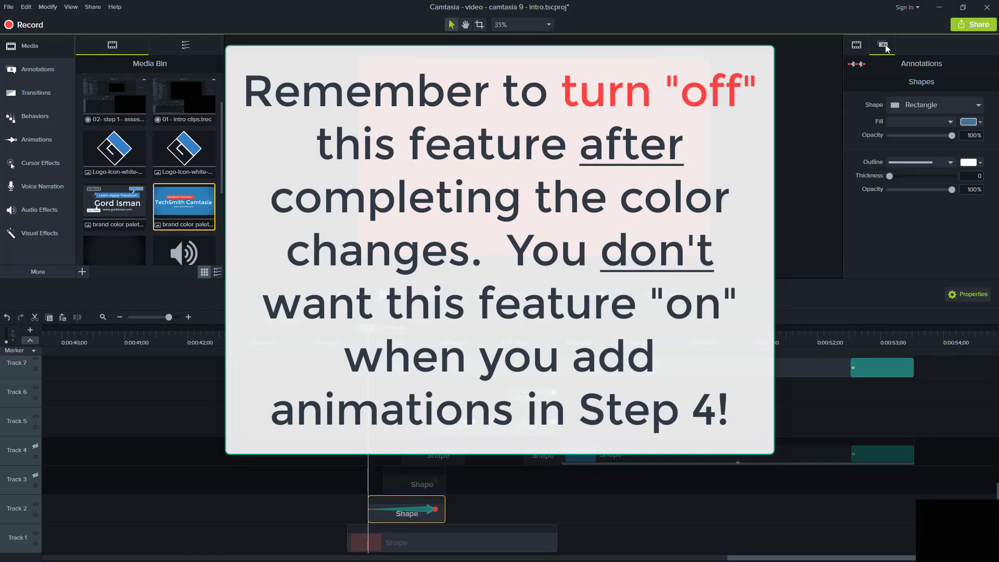
pyautogui.click(980, 123)
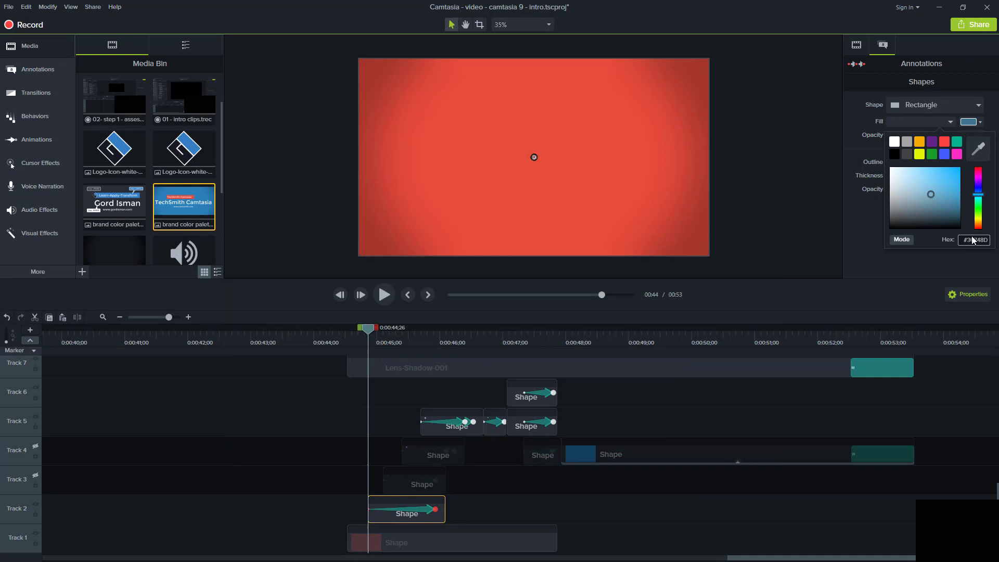
pyautogui.doubleClick(978, 240)
pyautogui.write('293036')
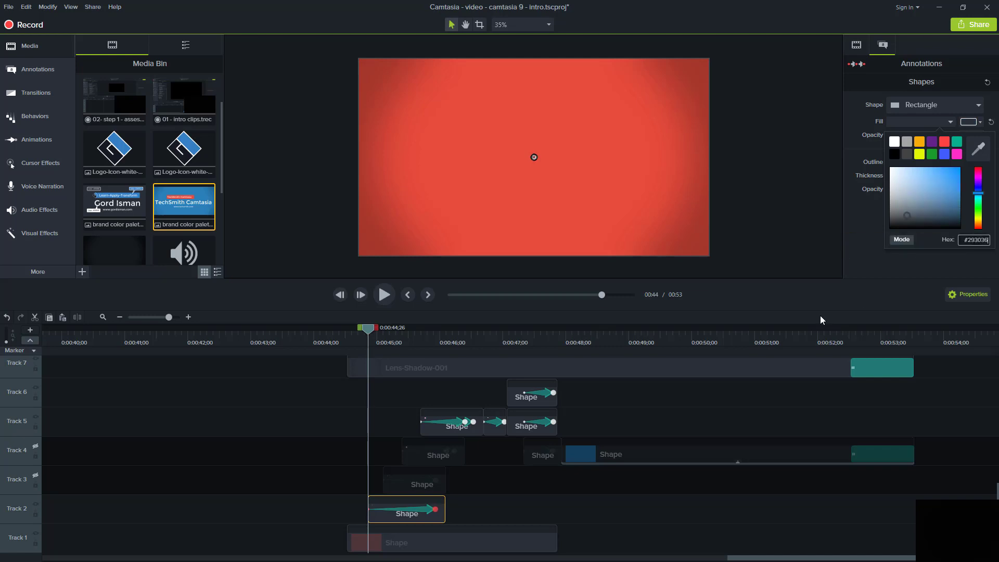
pyautogui.moveTo(372, 333); pyautogui.dragTo(396, 333)
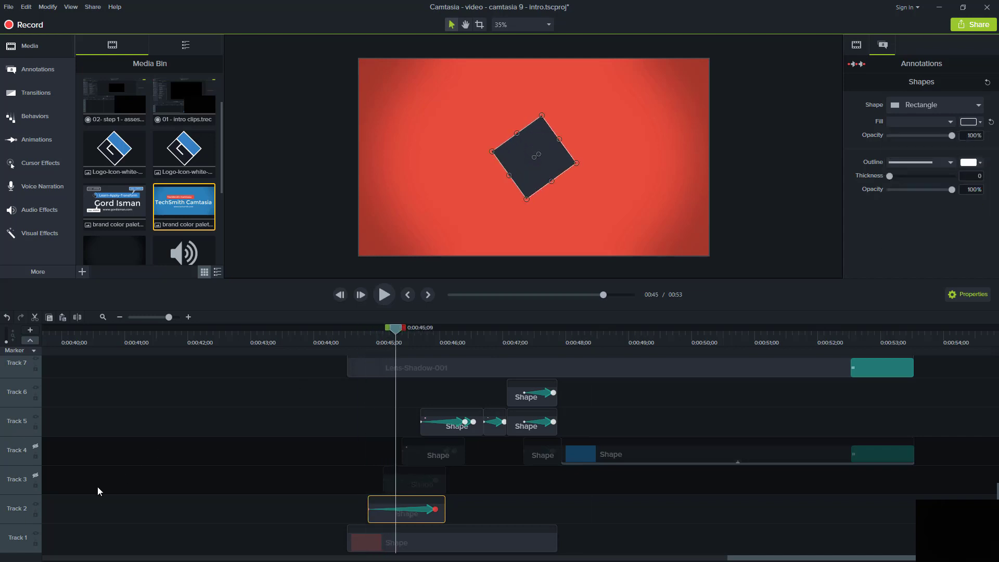
# Unhide Tracks 3 and 4 and start entering 293036 as the blue Track 4 shape's fill
pyautogui.click(35, 475)
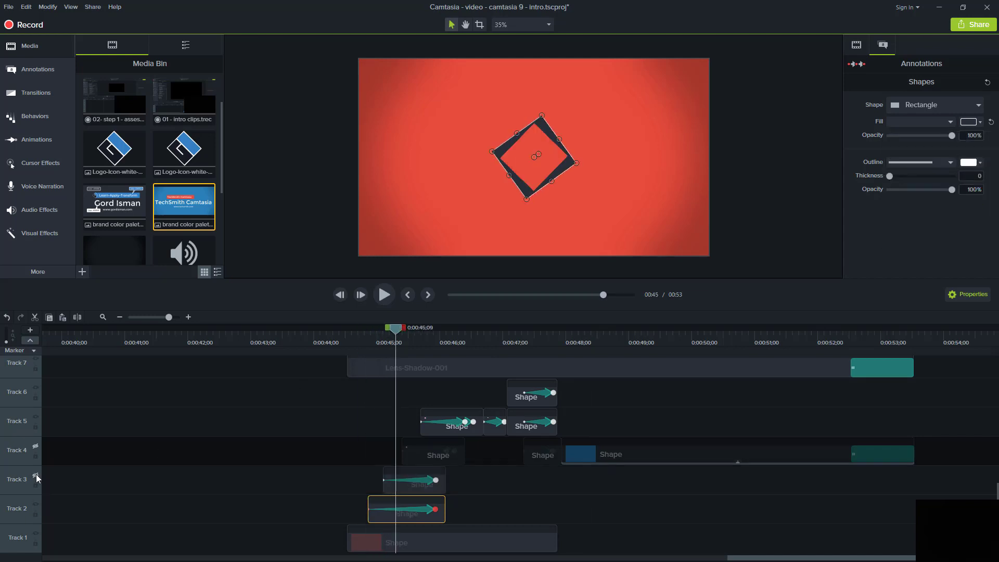
pyautogui.click(414, 485)
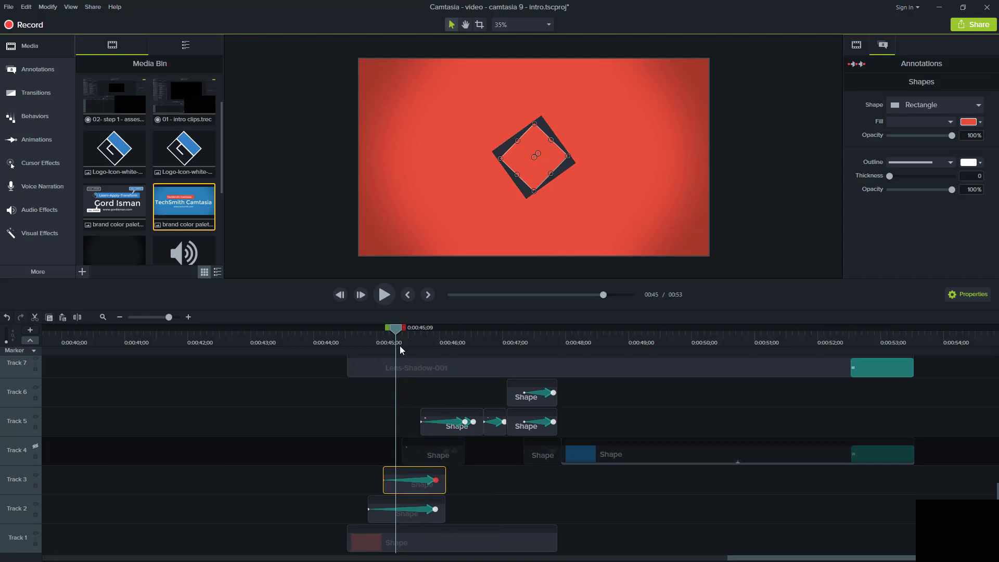
pyautogui.click(36, 447)
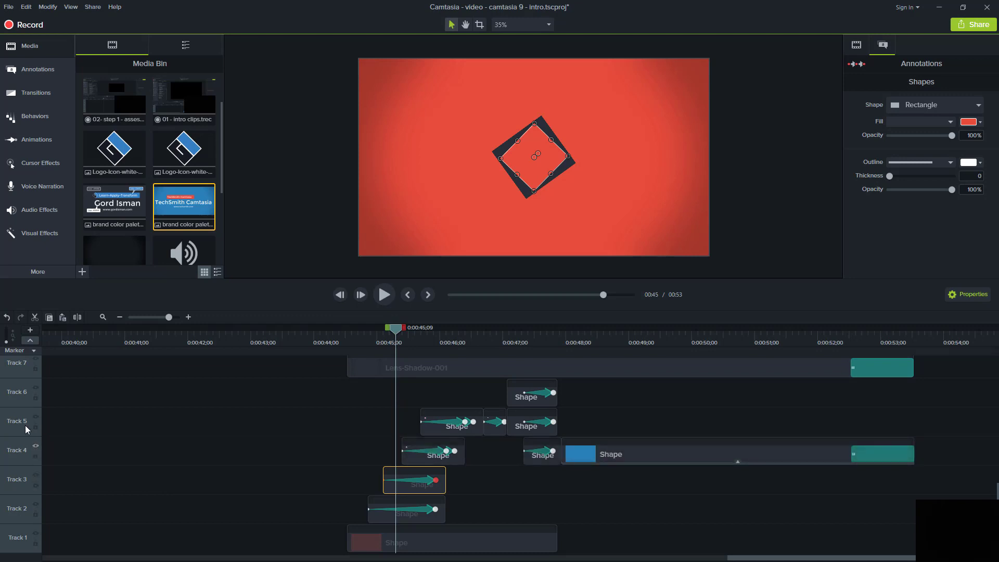
pyautogui.moveTo(397, 328); pyautogui.dragTo(544, 348)
pyautogui.click(541, 451)
pyautogui.click(968, 121)
pyautogui.click(973, 240)
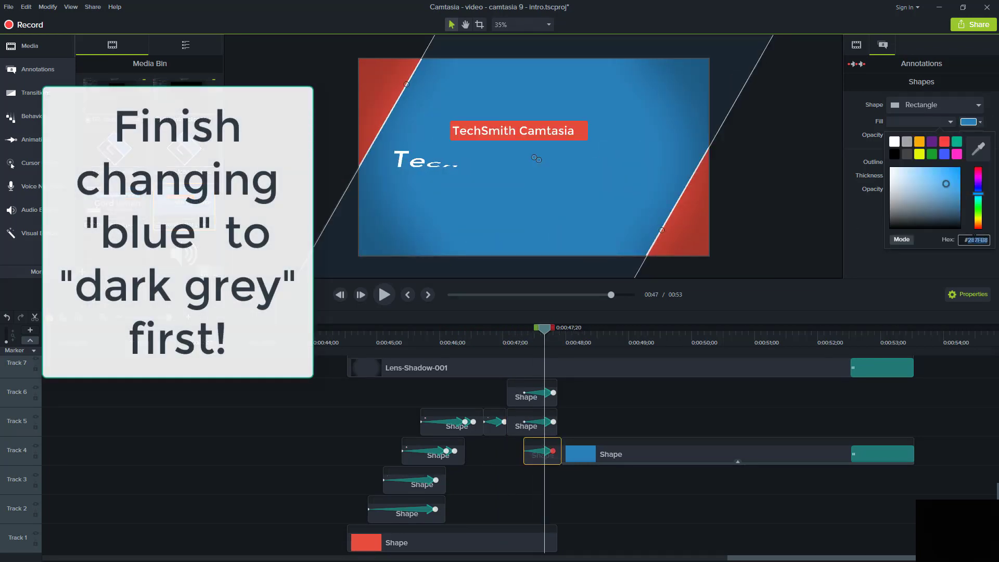
pyautogui.write('#2930')
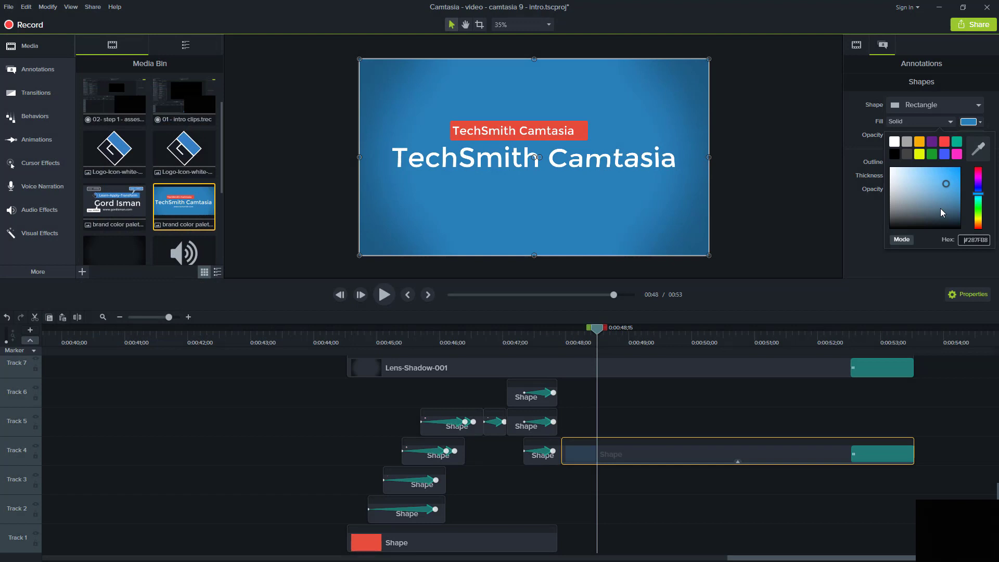
pyautogui.write('#293036')
pyautogui.moveTo(656, 346); pyautogui.dragTo(368, 363)
# Change the Track 1 background fill from #E64C3C to #347FC3
pyautogui.click(406, 542)
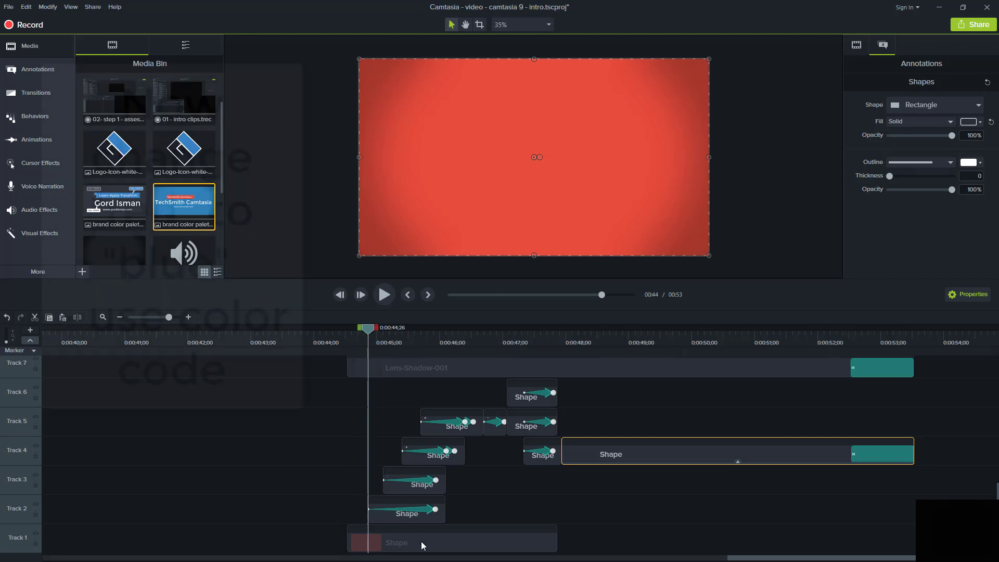
pyautogui.click(980, 123)
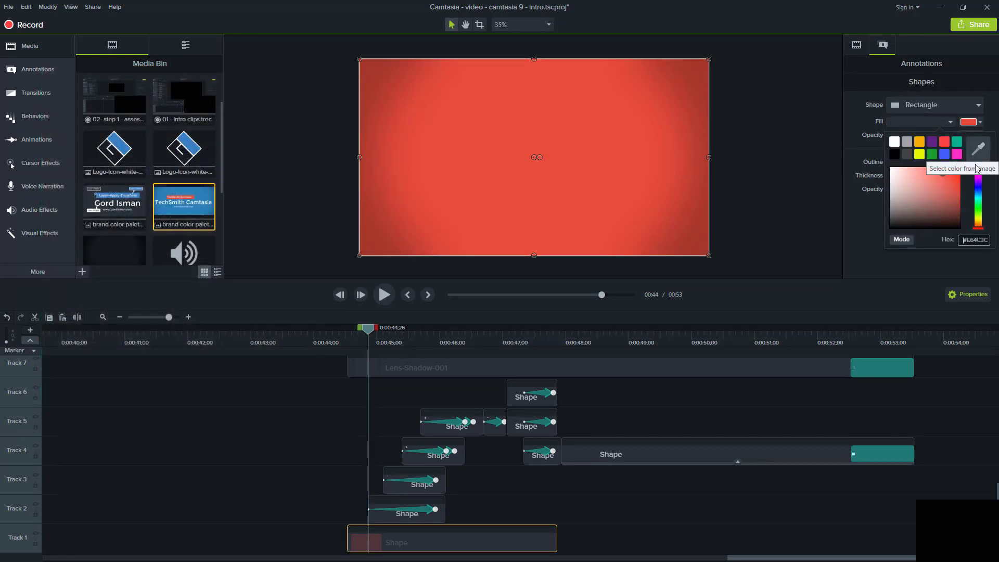
pyautogui.click(978, 240)
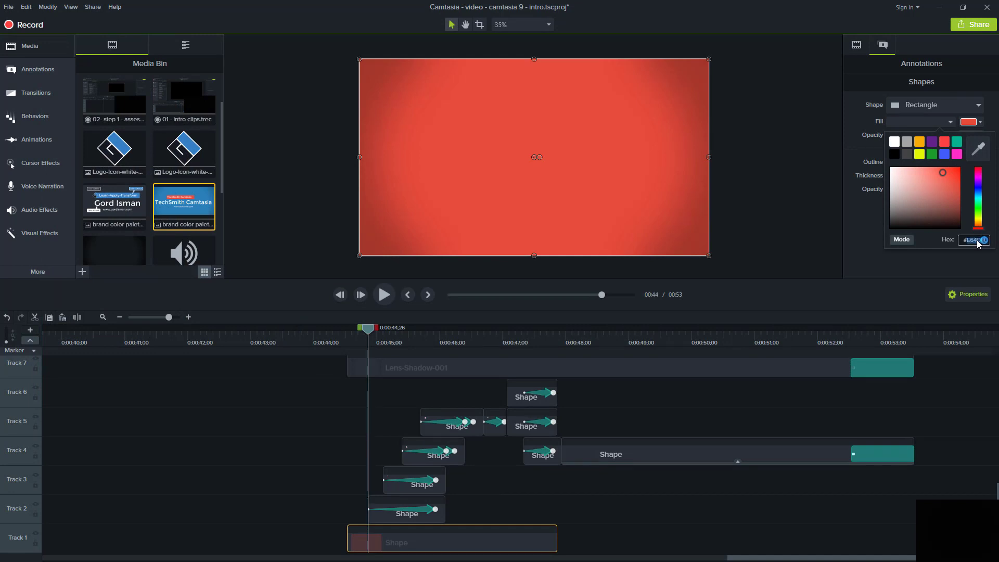
pyautogui.write('#34')
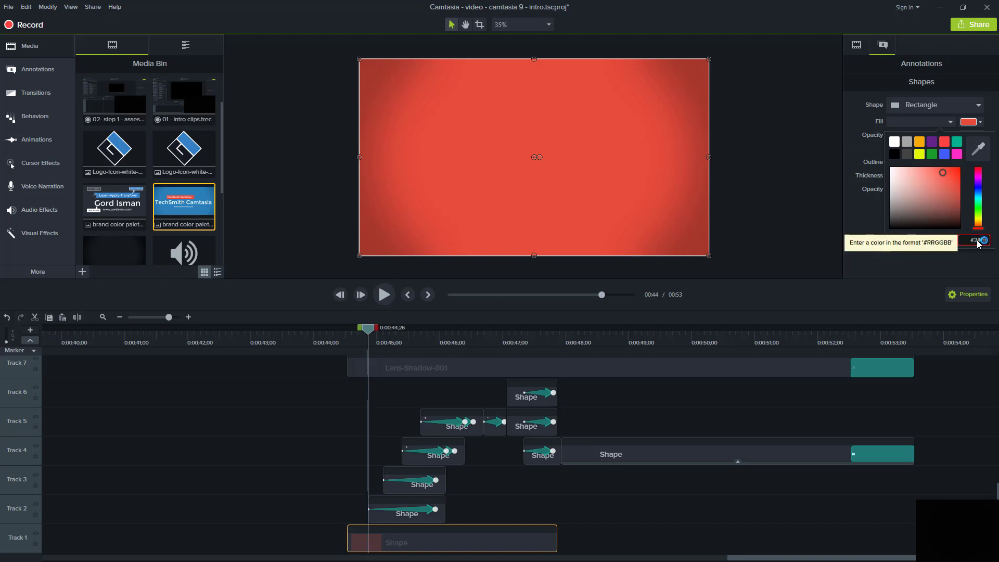
pyautogui.write('7FC3')
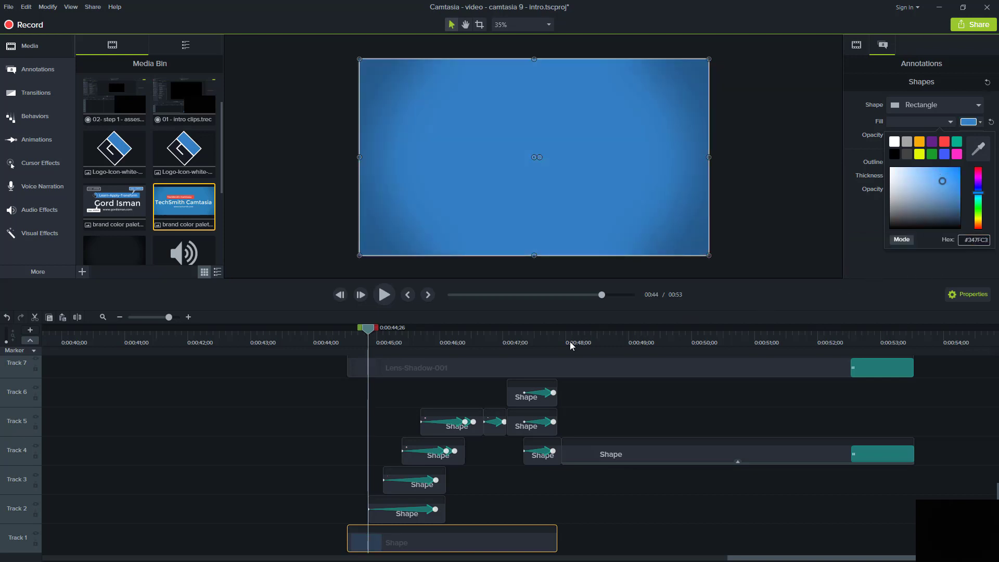
pyautogui.click(367, 331)
# Fill the Track 3 square and Track 4 ellipse with blue, then select the Track 10 callout's fill
pyautogui.moveTo(367, 332); pyautogui.dragTo(401, 332)
pyautogui.click(533, 156)
pyautogui.click(968, 122)
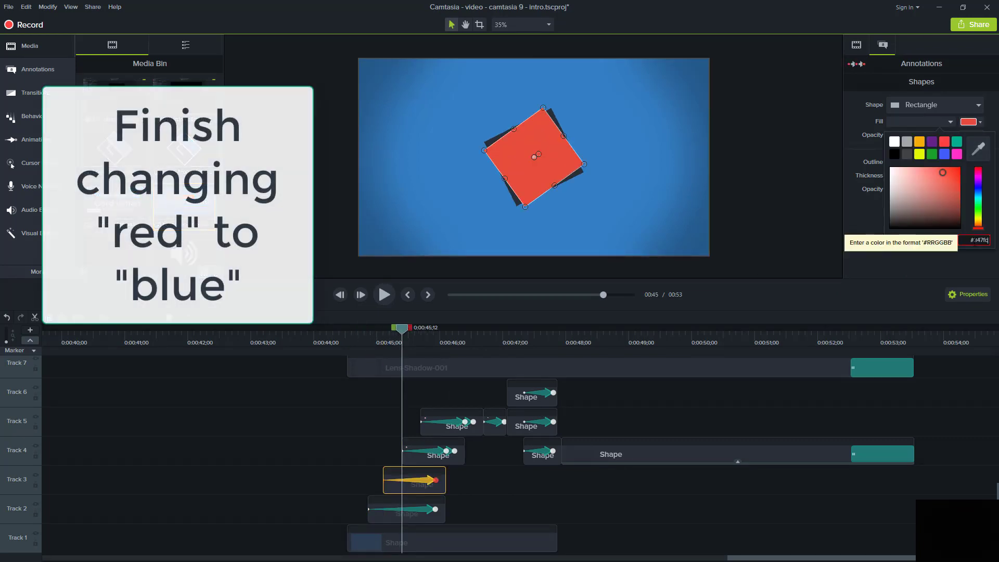
pyautogui.click(437, 451)
pyautogui.click(967, 122)
pyautogui.click(919, 156)
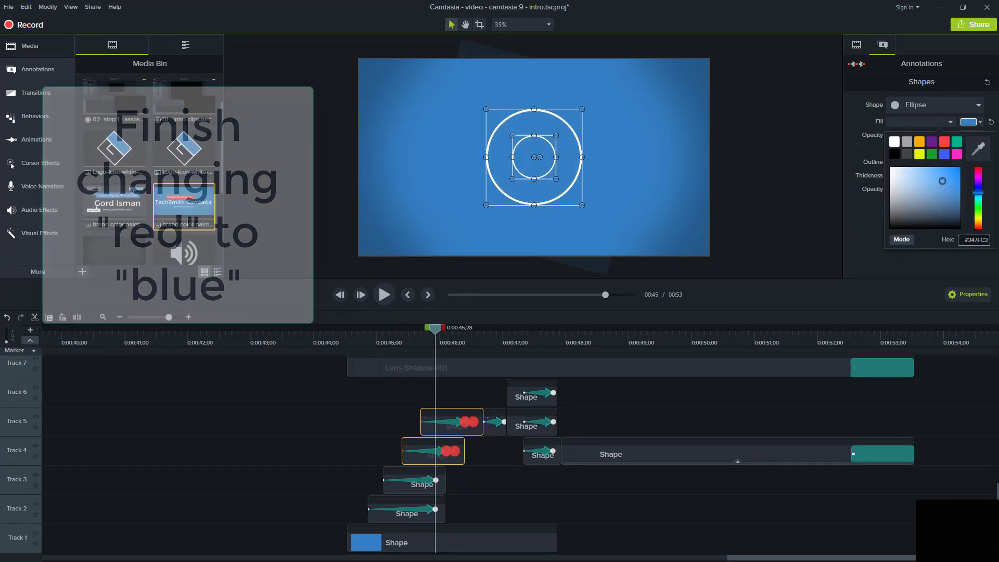
pyautogui.click(452, 422)
pyautogui.scroll(3, 598, 374)
pyautogui.click(598, 374)
pyautogui.click(968, 122)
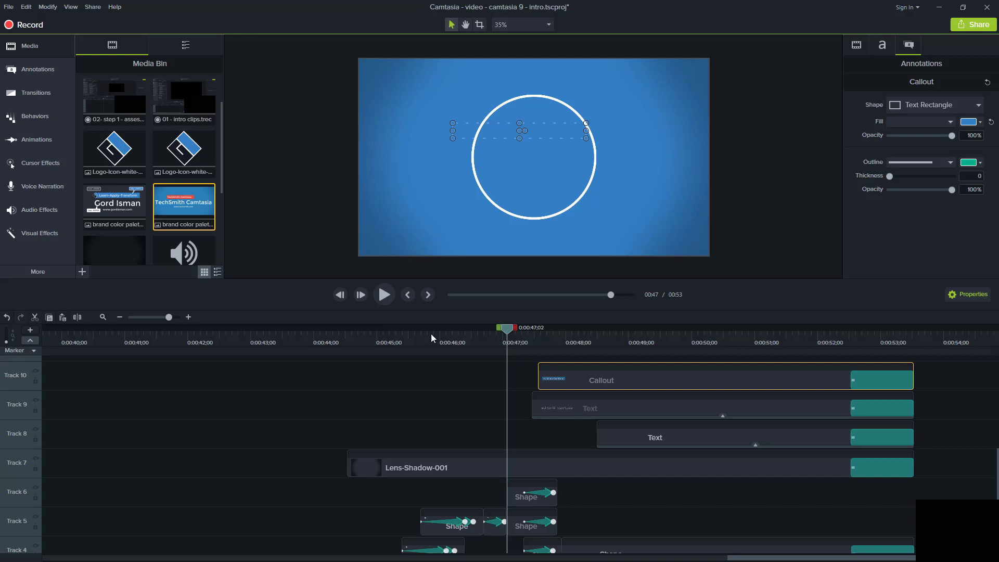
# On the title frame, change the callout to 'Learn - Apply - Transform' and replace the title and URL with the presenter's name
pyautogui.moveTo(431, 338); pyautogui.dragTo(911, 367)
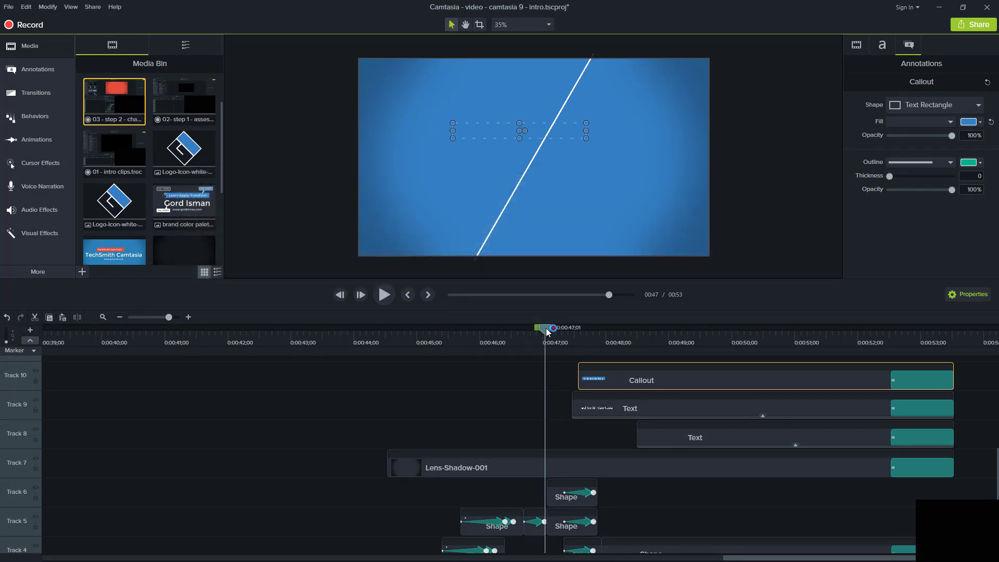
pyautogui.moveTo(548, 331); pyautogui.dragTo(713, 312)
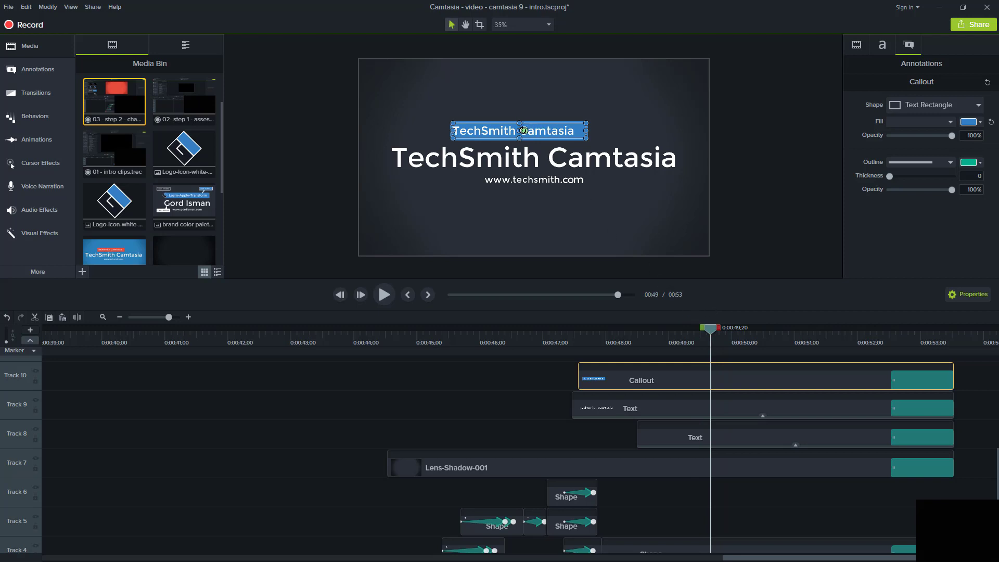
pyautogui.doubleClick(523, 130)
pyautogui.write('Learn - Apply - Transform')
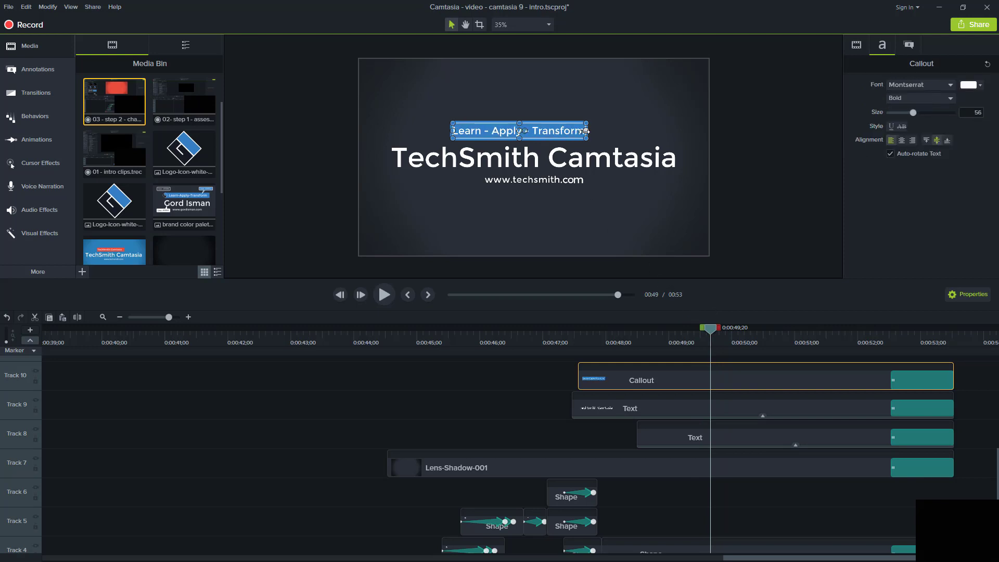
pyautogui.click(496, 160)
pyautogui.write('Gord Isman')
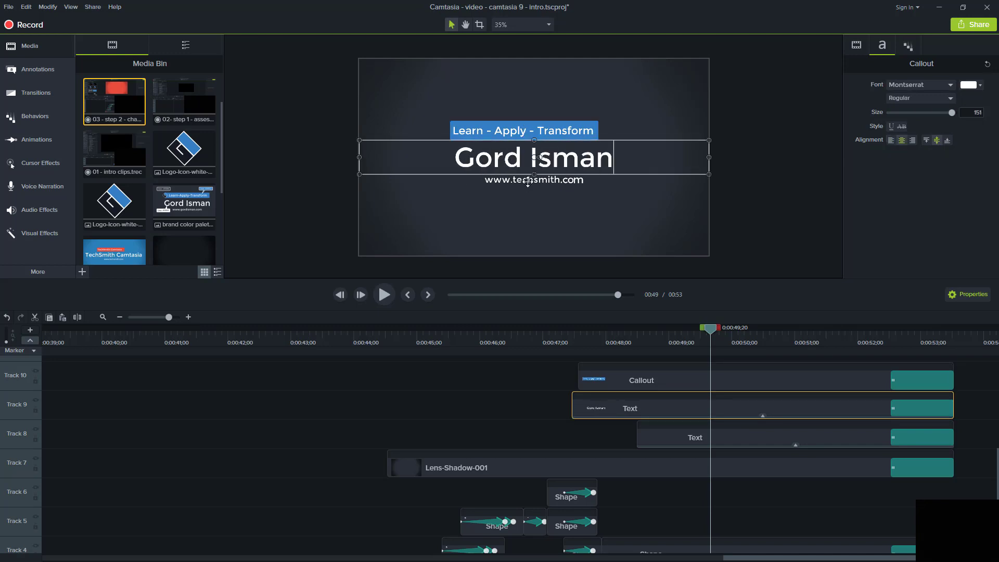
pyautogui.doubleClick(533, 180)
pyautogui.write('gordisman')
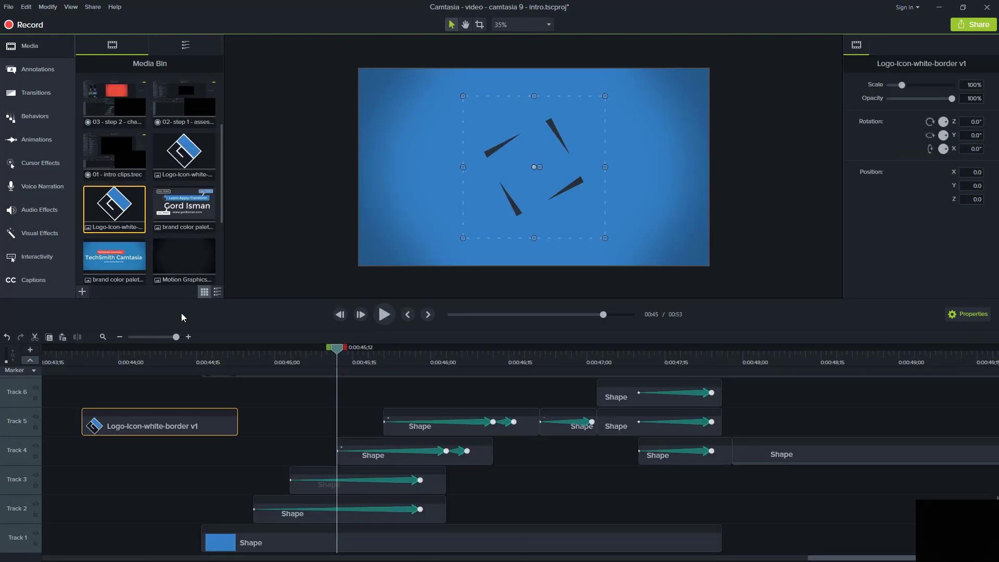
# Move the logo clip onto Track 6 where the scattered shapes form the logo
pyautogui.doubleClick(117, 215)
pyautogui.click(592, 124)
pyautogui.moveTo(156, 411); pyautogui.dragTo(460, 414)
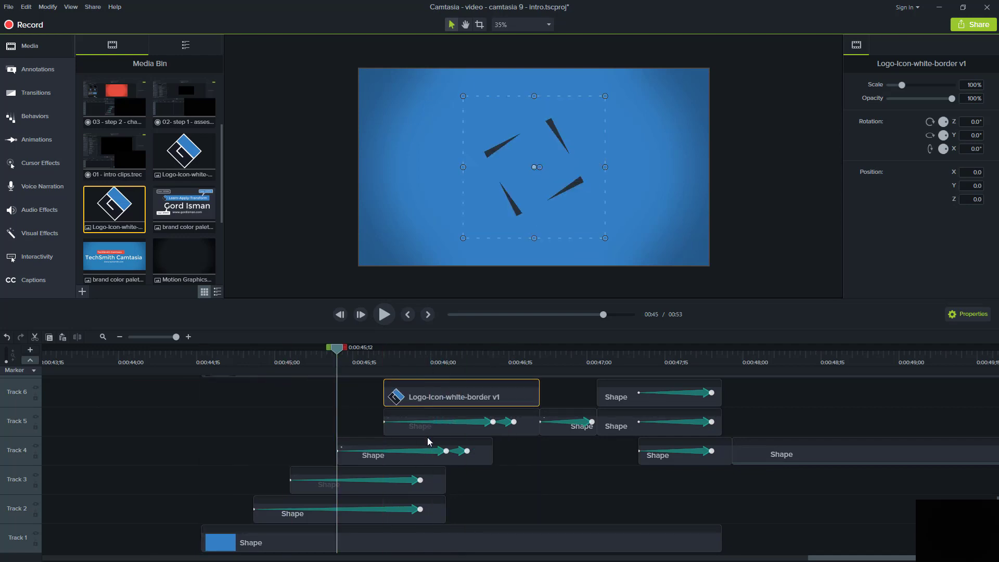
pyautogui.moveTo(338, 353); pyautogui.dragTo(467, 355)
pyautogui.moveTo(406, 363); pyautogui.dragTo(430, 359)
pyautogui.moveTo(344, 369); pyautogui.dragTo(324, 370)
# Hide and lock Tracks 1–3 and the Lens-Shadow-001 track, leaving the logo over the blue circle
pyautogui.click(37, 533)
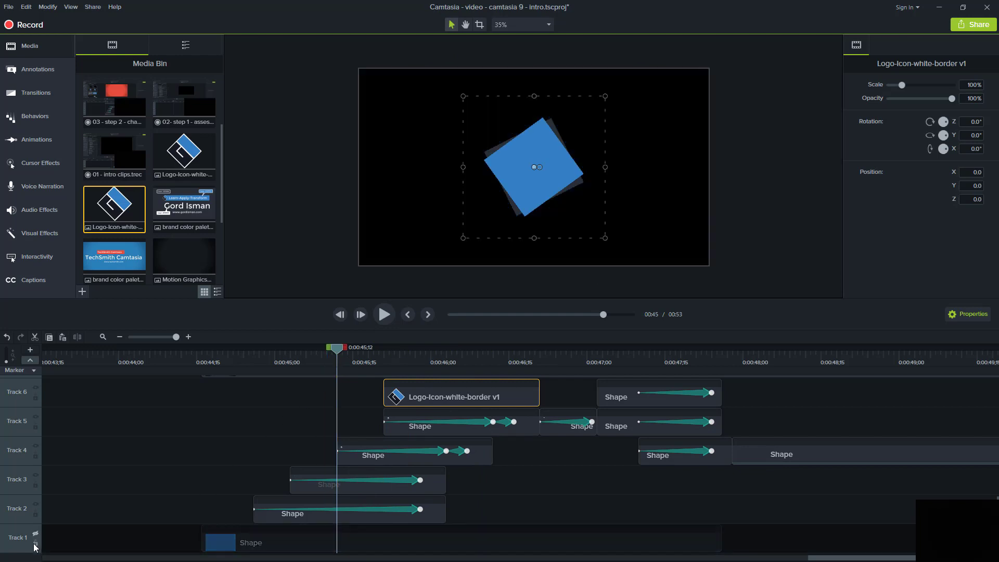
pyautogui.click(36, 514)
pyautogui.click(36, 503)
pyautogui.click(35, 475)
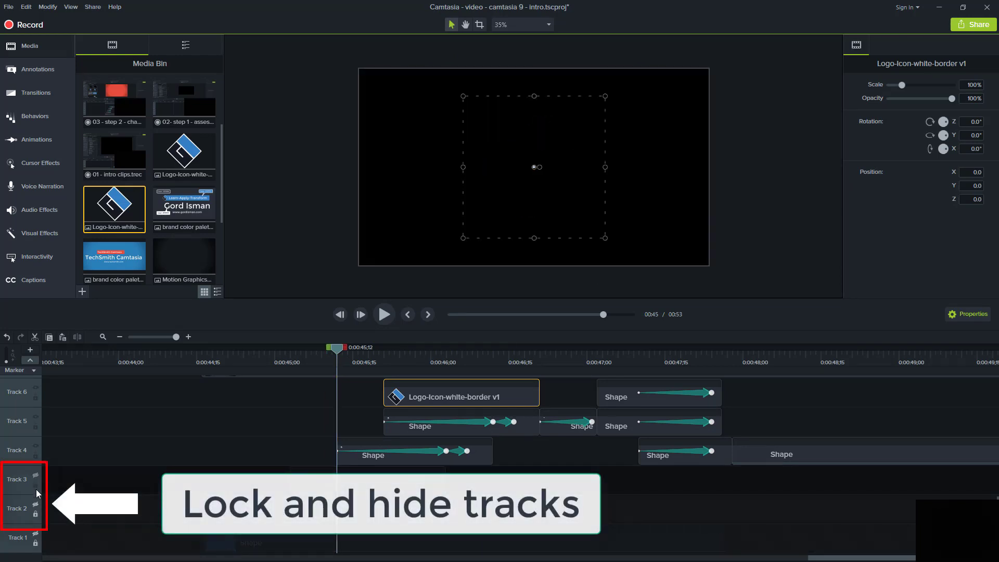
pyautogui.scroll(2, 50, 447)
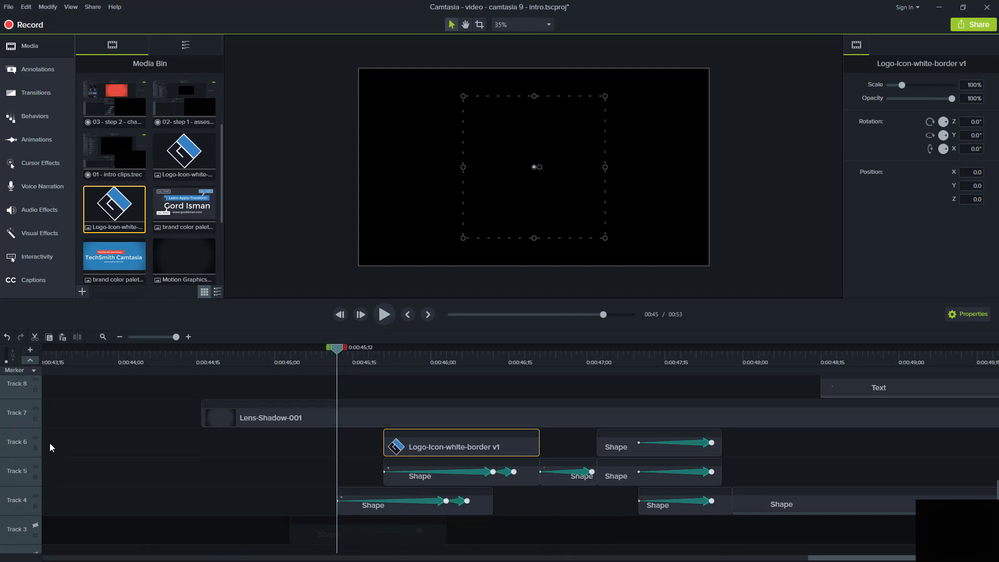
pyautogui.click(36, 409)
pyautogui.click(36, 418)
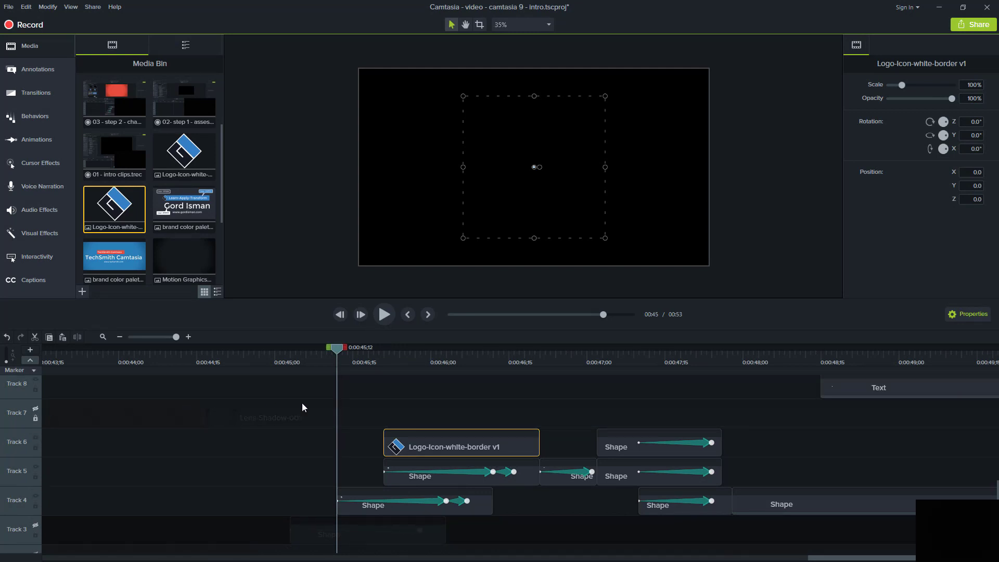
pyautogui.moveTo(339, 356); pyautogui.dragTo(467, 368)
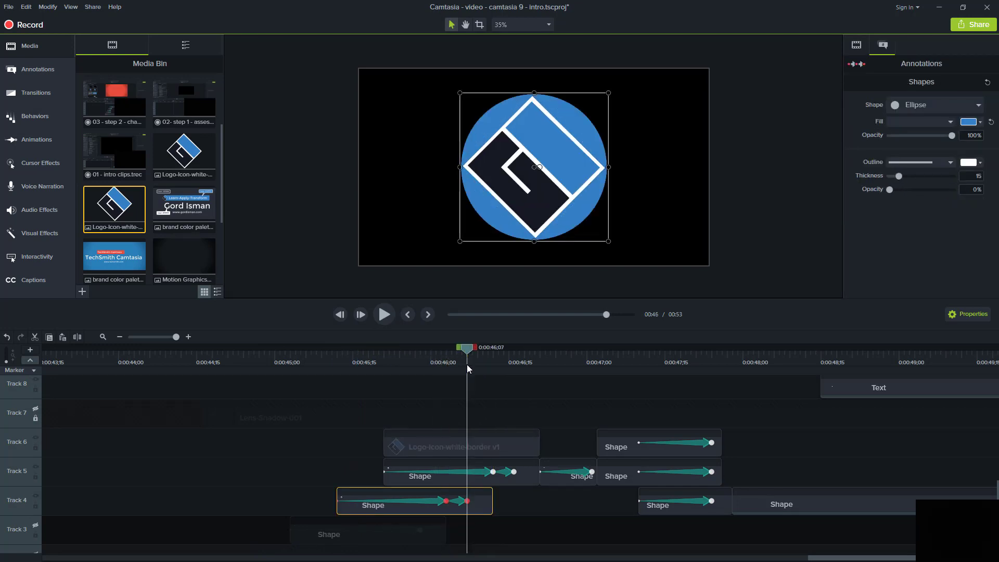
# Apply a Custom animation to the logo clip, ending at 0:00:46;16
pyautogui.click(444, 450)
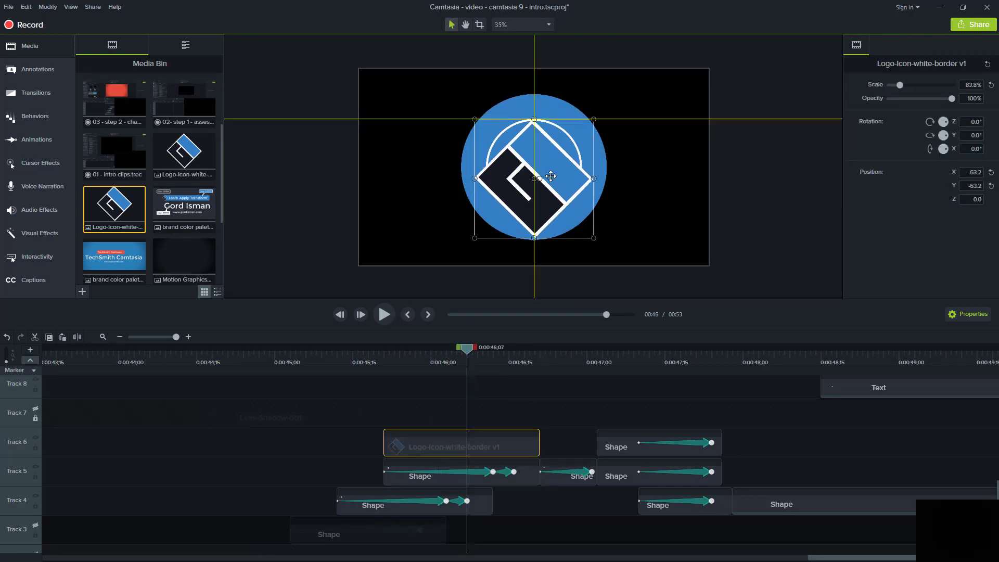
pyautogui.click(57, 138)
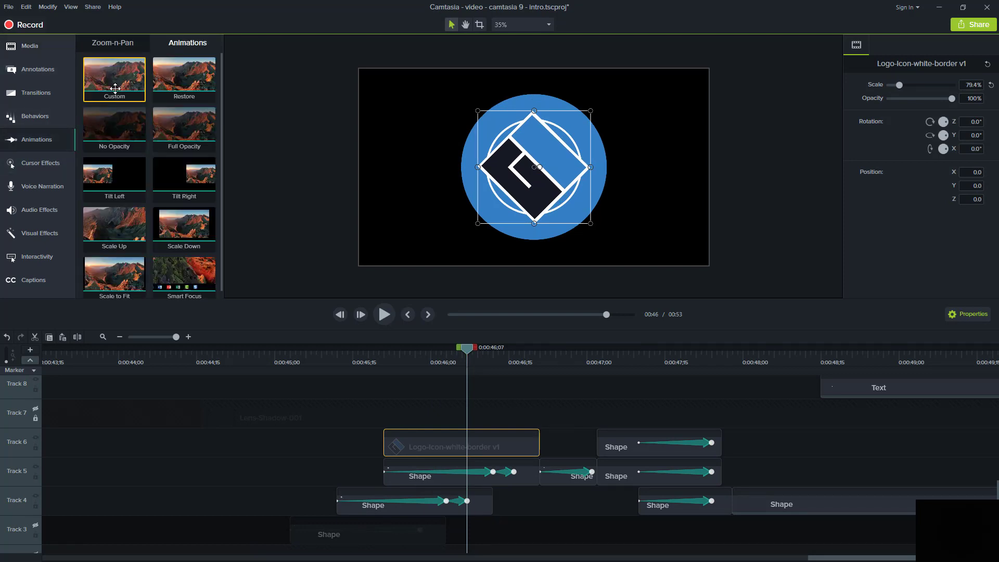
pyautogui.moveTo(115, 78); pyautogui.dragTo(408, 442)
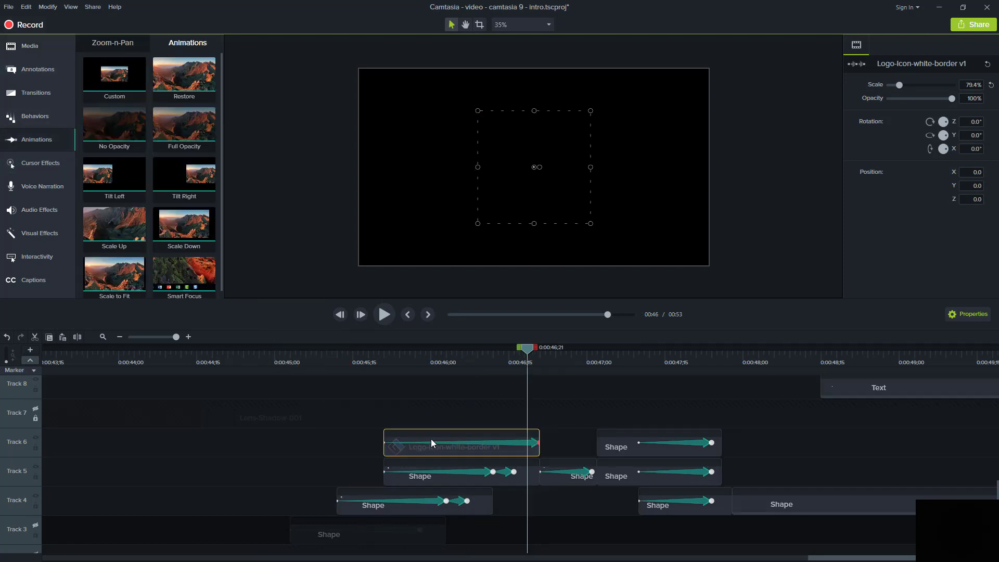
pyautogui.moveTo(539, 442); pyautogui.dragTo(513, 443)
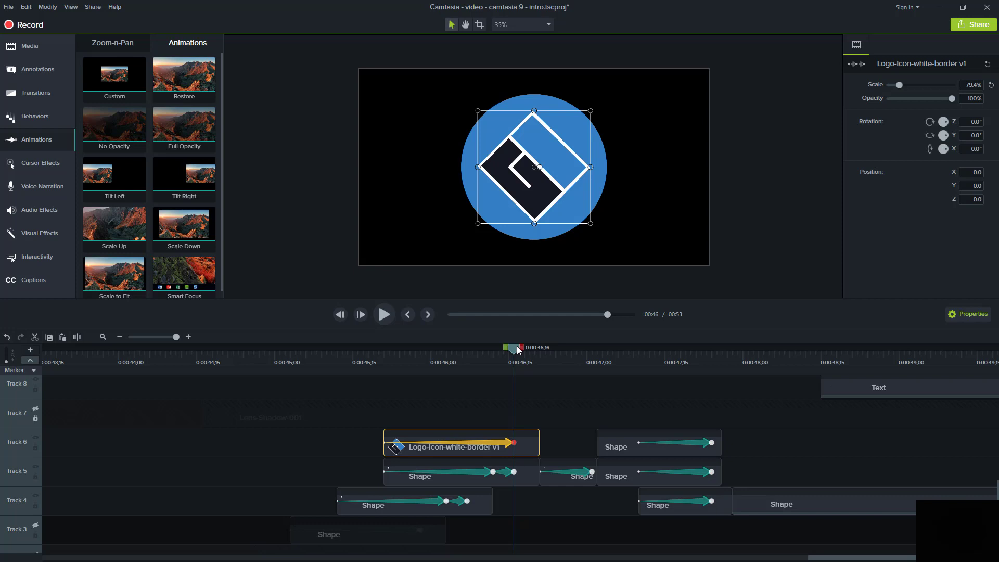
# At the animation's start, centre the shrunken logo so it grows from the middle of the circle
pyautogui.moveTo(516, 350); pyautogui.dragTo(384, 362)
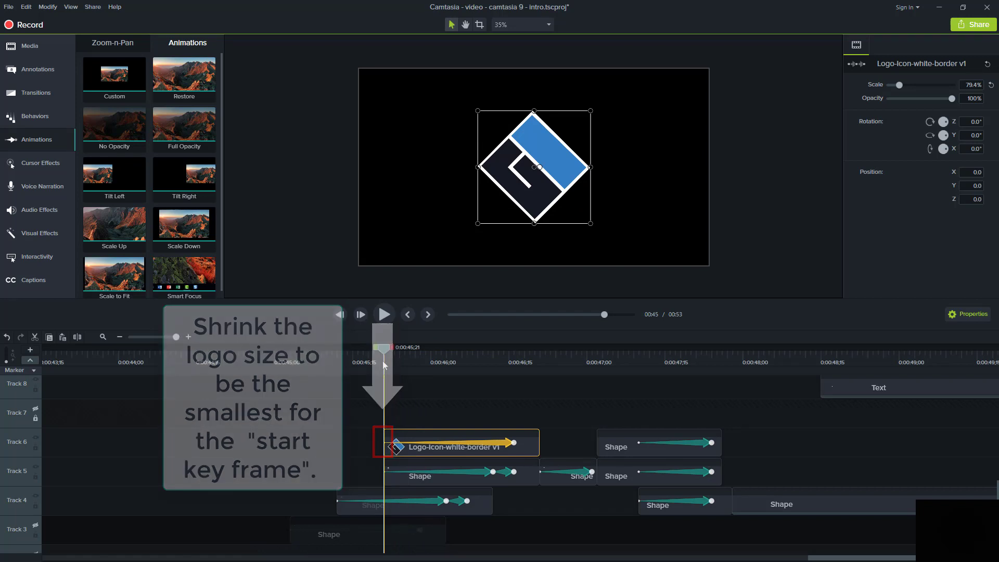
pyautogui.click(417, 359)
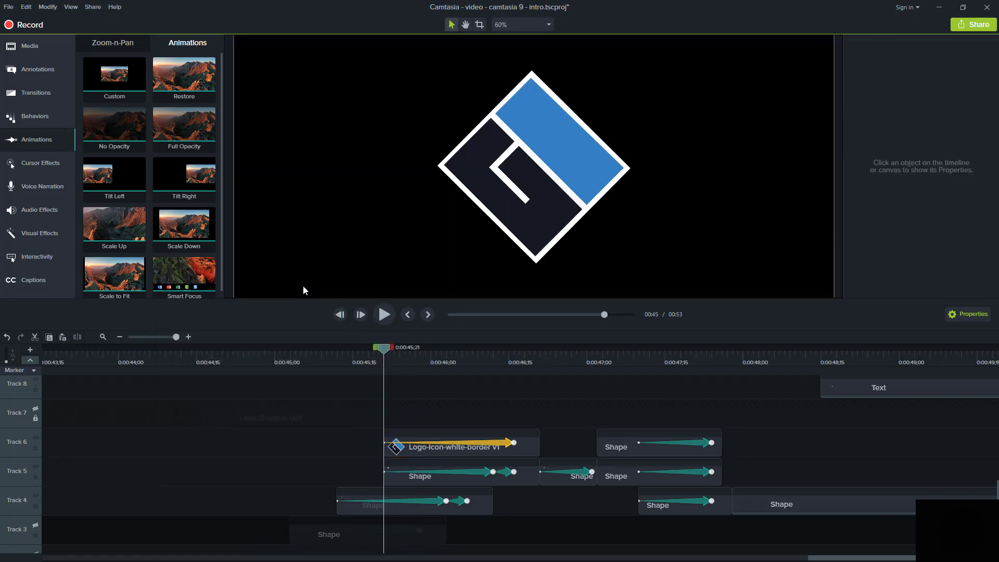
pyautogui.click(448, 306)
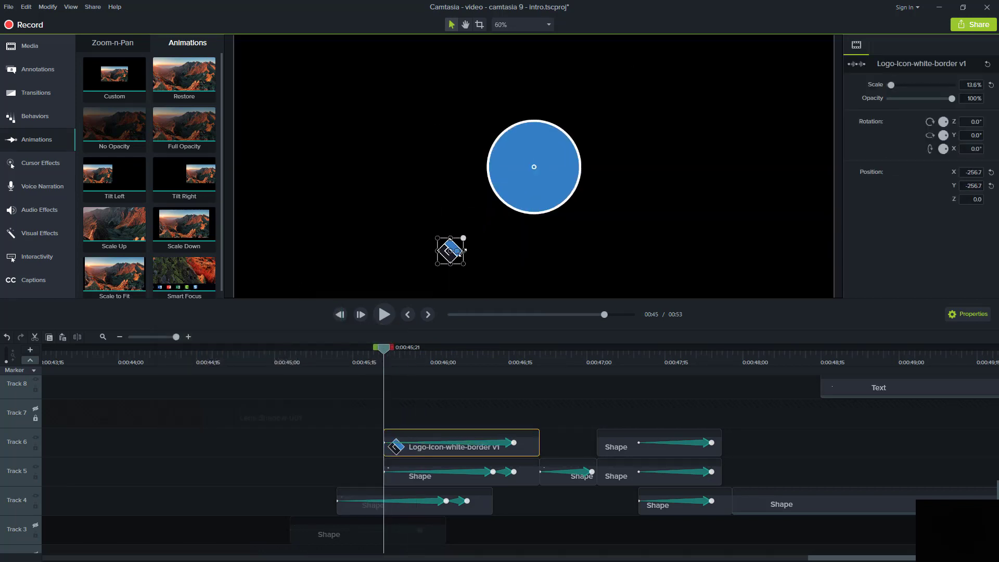
pyautogui.scroll(3, 518, 196)
pyautogui.moveTo(448, 305); pyautogui.dragTo(534, 167)
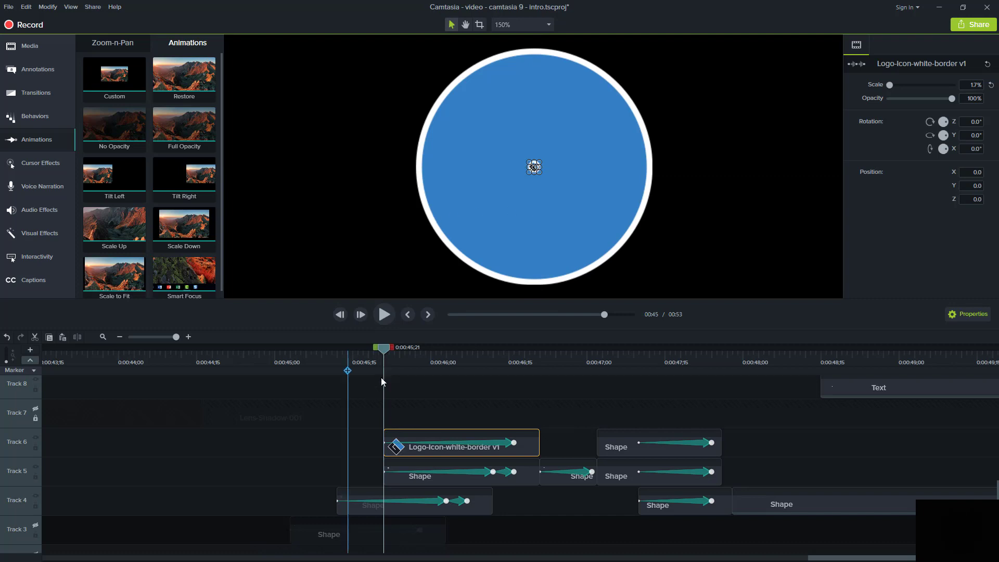
pyautogui.moveTo(382, 349)
pyautogui.mouseDown()
pyautogui.moveTo(465, 350)
pyautogui.moveTo(399, 350)
pyautogui.mouseUp()
pyautogui.click(301, 257)
pyautogui.scroll(-1, 300, 257)
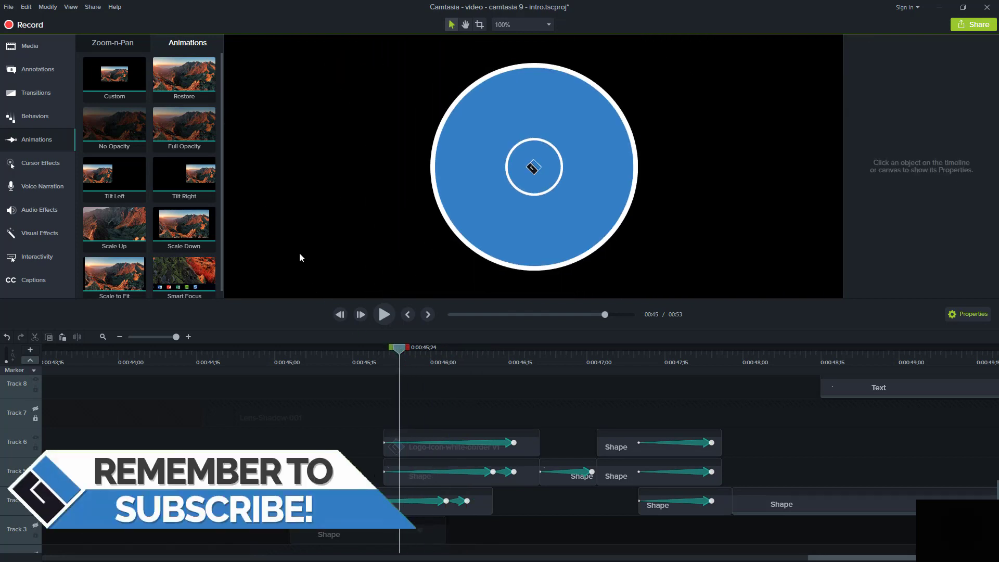
pyautogui.moveTo(395, 350)
pyautogui.mouseDown()
pyautogui.moveTo(475, 342)
pyautogui.moveTo(380, 350)
pyautogui.mouseUp()
pyautogui.click(458, 444)
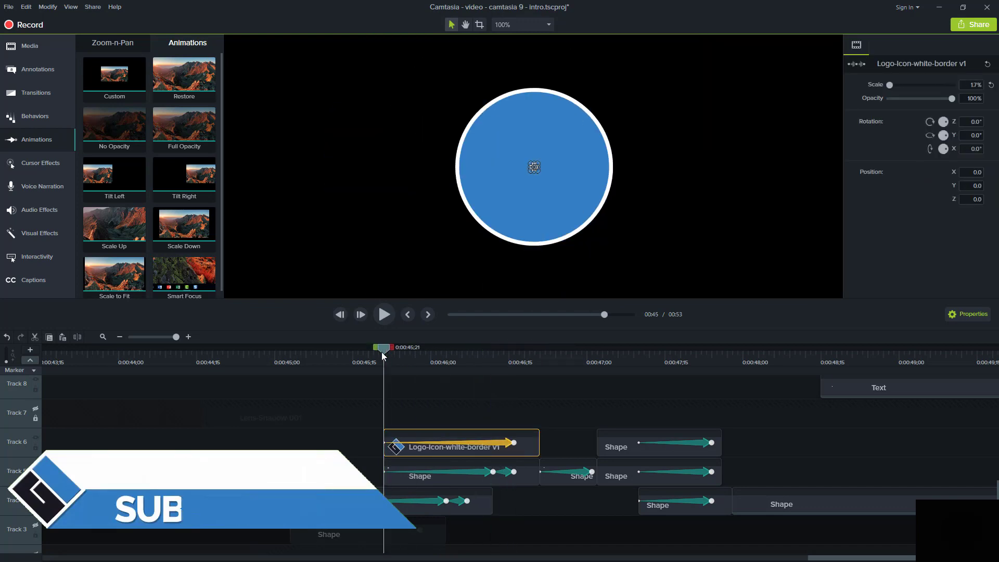
# Set the logo's end rotation to -360° so it spins one clockwise turn while growing
pyautogui.click(445, 351)
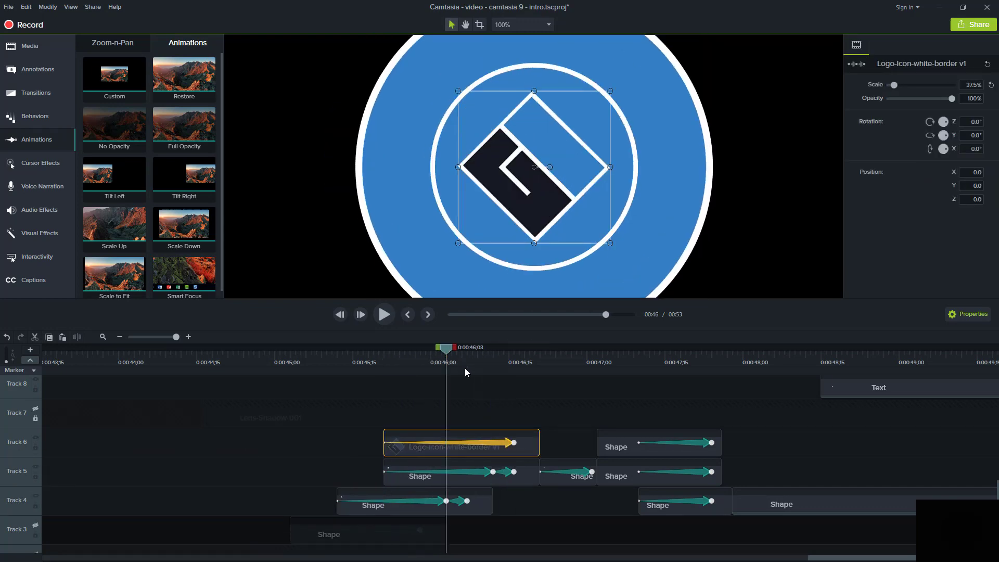
pyautogui.click(513, 349)
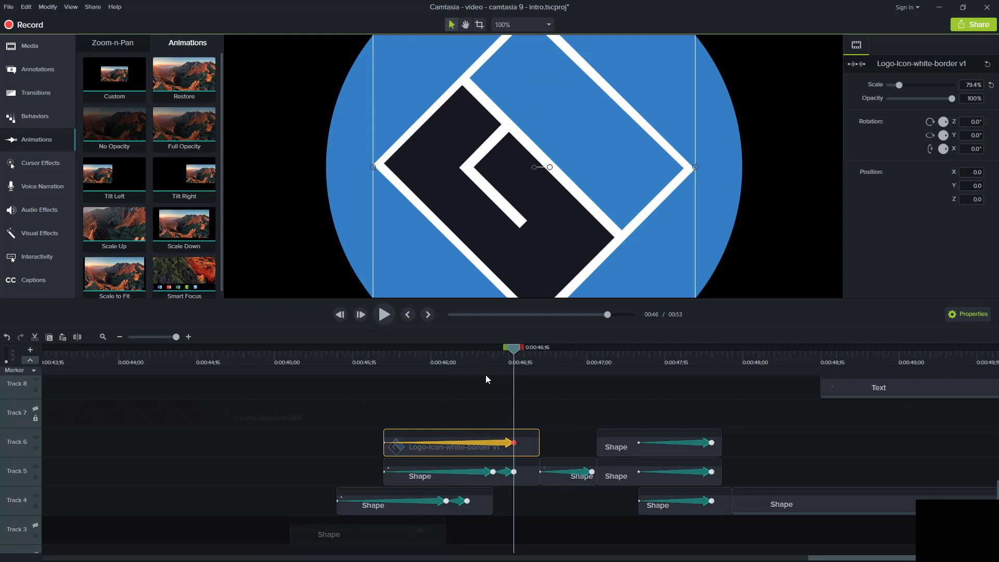
pyautogui.click(286, 274)
pyautogui.scroll(-4, 285, 274)
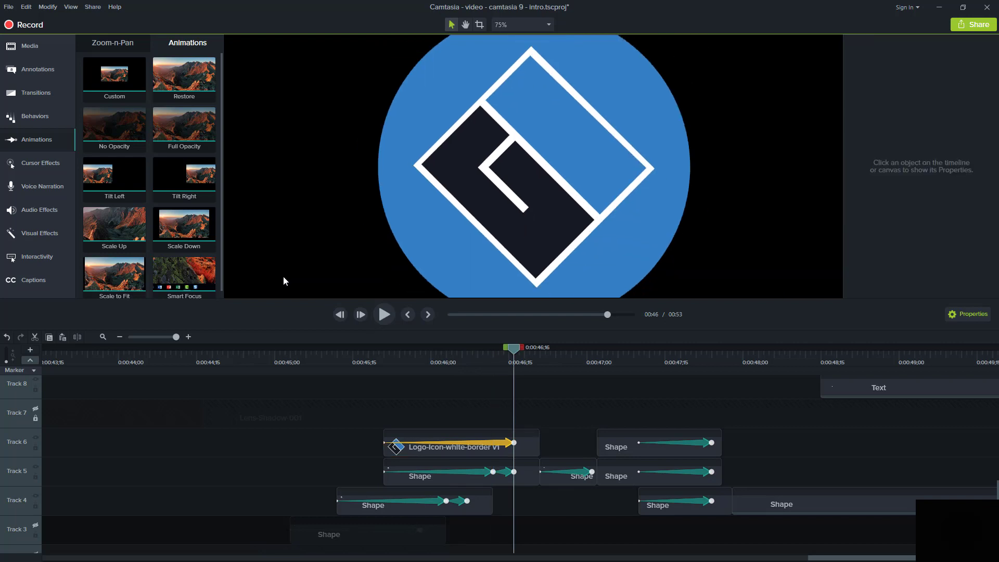
pyautogui.click(510, 455)
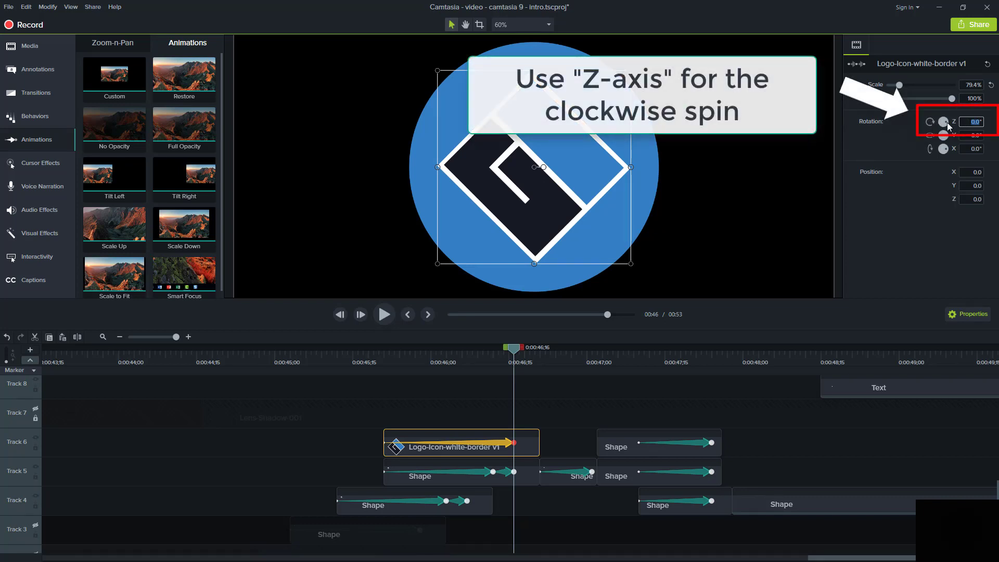
pyautogui.write('-30')
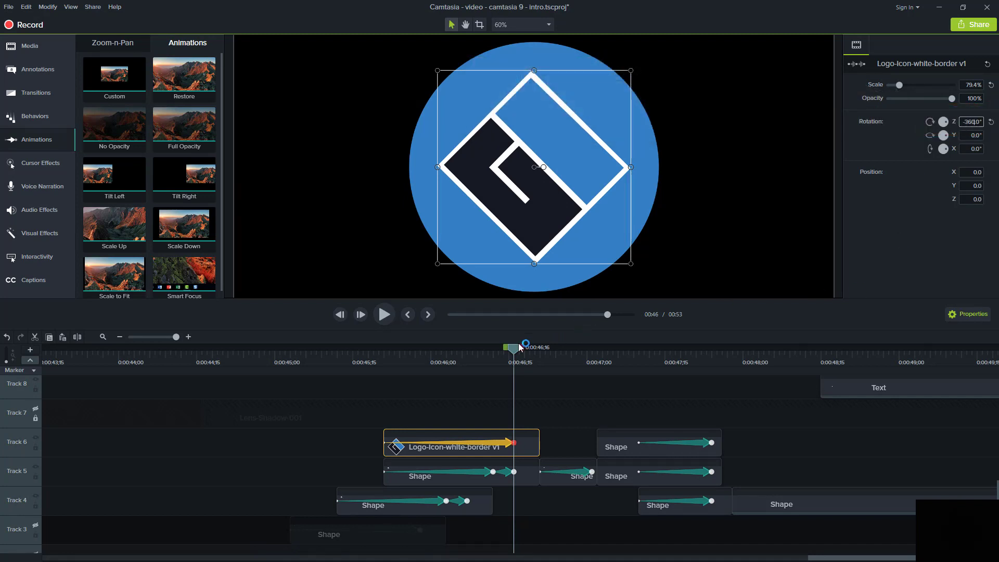
pyautogui.moveTo(515, 352); pyautogui.dragTo(464, 354)
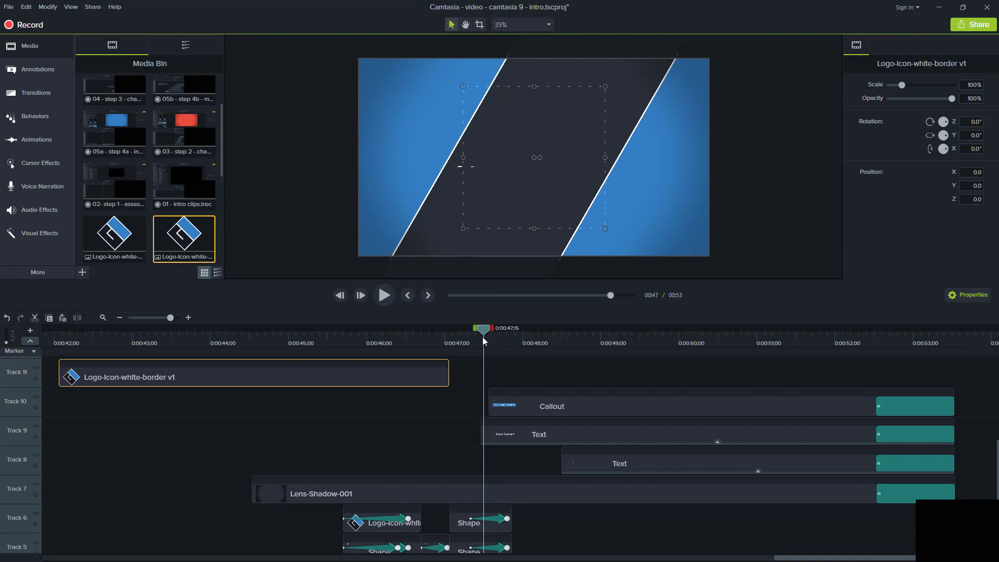
# Start the second logo clip with the tagline, scaled to 12.8% at -374.1, 146.0 beside it
pyautogui.moveTo(484, 333)
pyautogui.mouseDown()
pyautogui.moveTo(508, 333)
pyautogui.moveTo(471, 333)
pyautogui.moveTo(536, 331)
pyautogui.moveTo(481, 327)
pyautogui.moveTo(500, 324)
pyautogui.mouseUp()
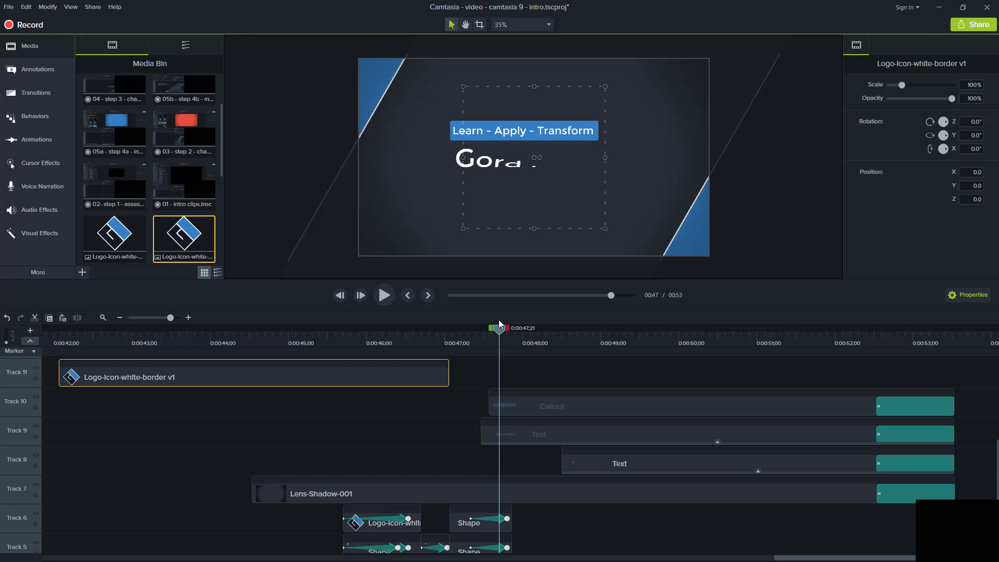
pyautogui.moveTo(494, 332); pyautogui.dragTo(481, 333)
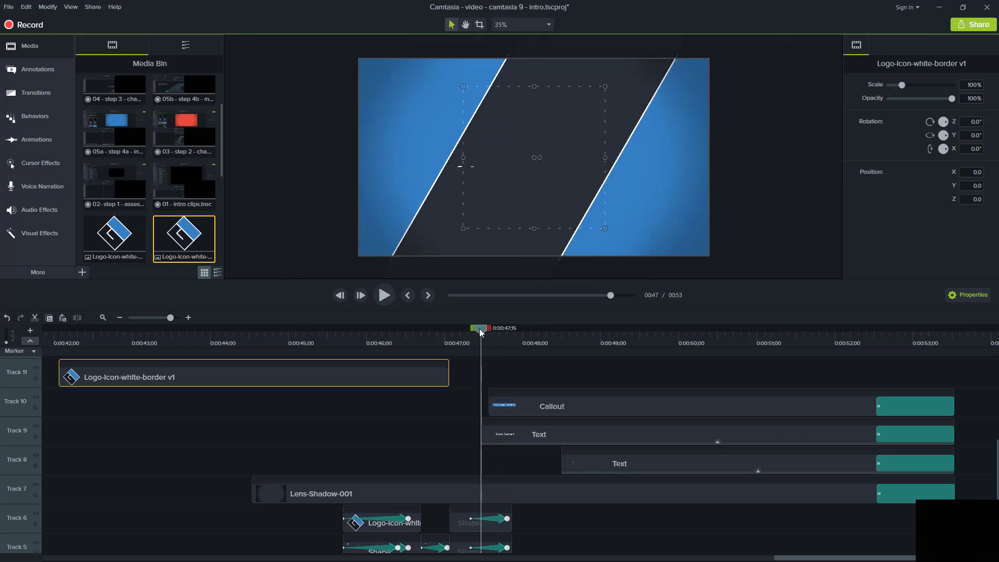
pyautogui.hotkey('ctrl', 'Right')
pyautogui.hotkey('ctrl', 'Right')
pyautogui.hotkey('ctrl', 'Right')
pyautogui.hotkey('ctrl', 'Right')
pyautogui.hotkey('ctrl', 'Right')
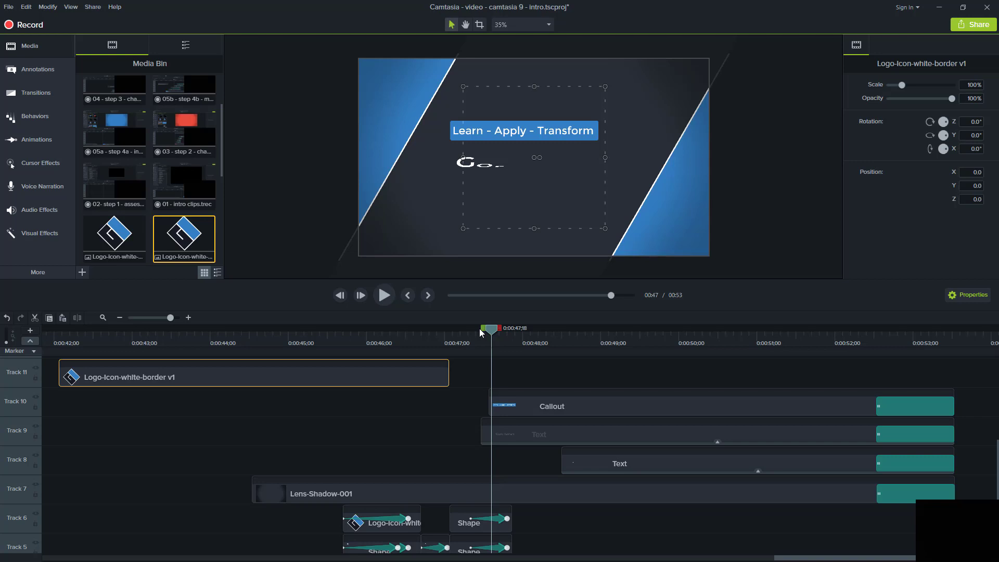
pyautogui.moveTo(252, 376); pyautogui.dragTo(655, 380)
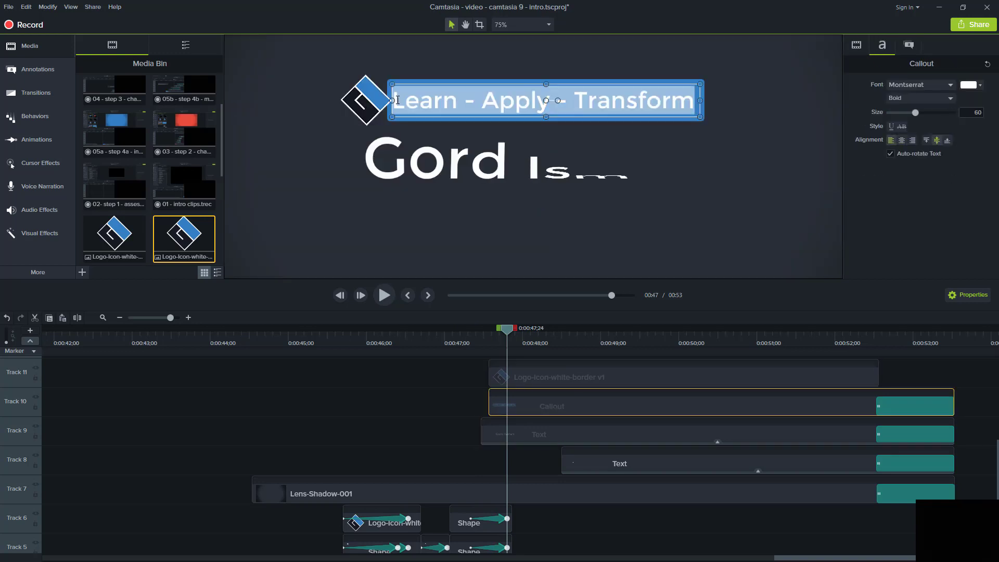
pyautogui.moveTo(368, 109); pyautogui.dragTo(394, 110)
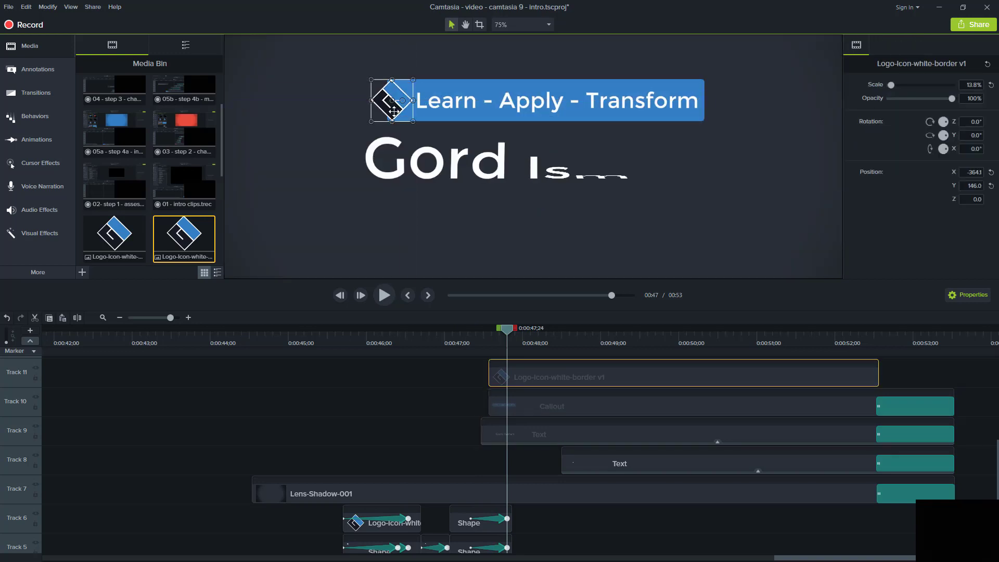
pyautogui.scroll(2, 394, 110)
# Step frame by frame through the title and URL animating in, then select the Track 11 logo clip
pyautogui.click(518, 332)
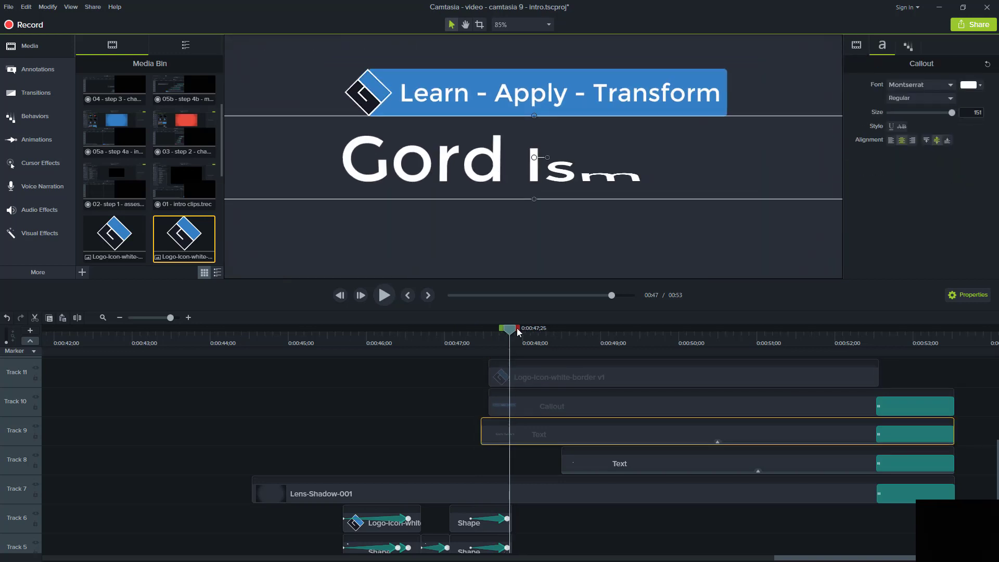
pyautogui.moveTo(518, 332); pyautogui.dragTo(463, 282)
pyautogui.press('.')
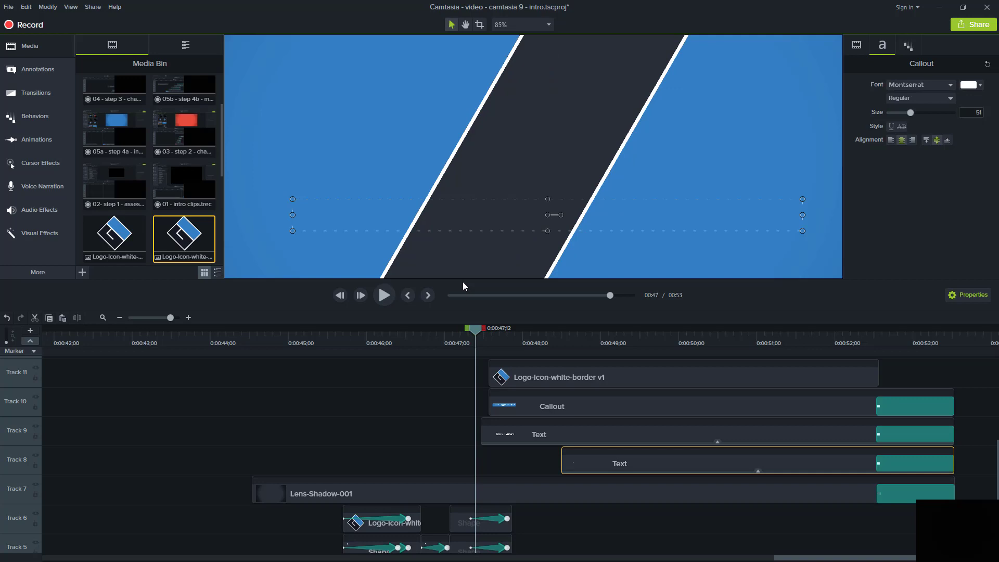
pyautogui.press('.')
pyautogui.press('.')
pyautogui.press('.')
pyautogui.press('.')
pyautogui.press('.')
pyautogui.press('.')
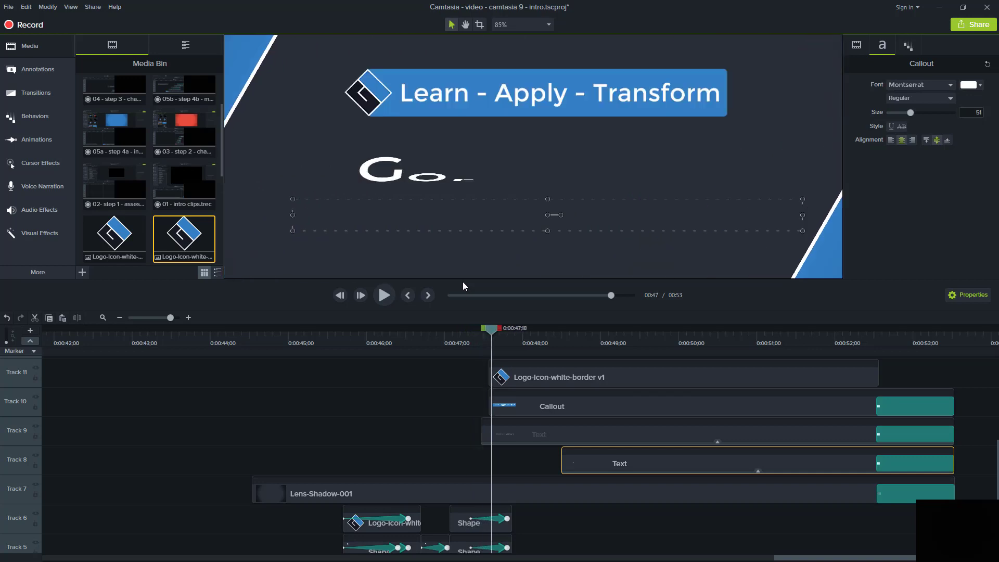
pyautogui.press('.')
pyautogui.press('.')
pyautogui.press('.')
pyautogui.press('.')
pyautogui.press('.')
pyautogui.press('.')
pyautogui.press('.')
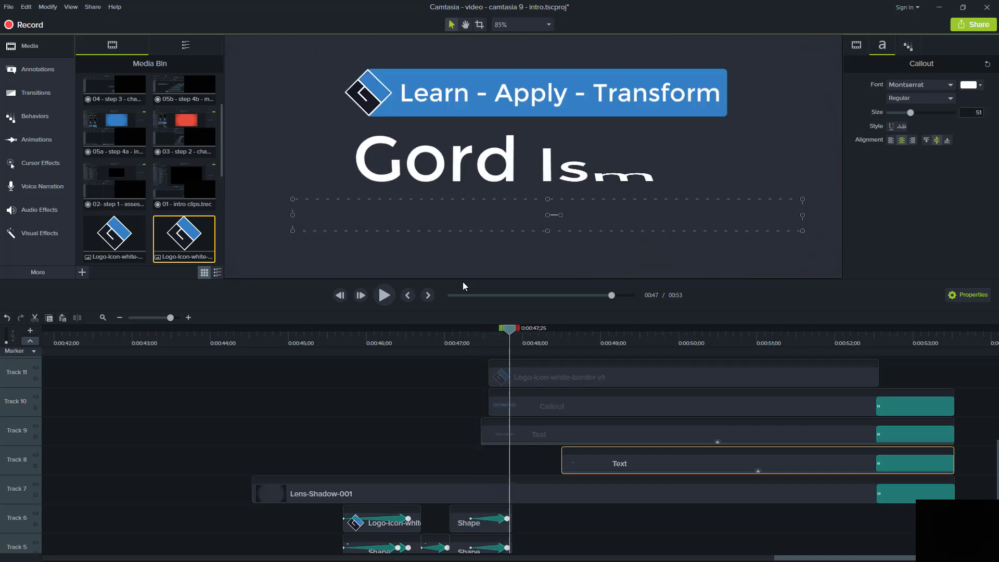
pyautogui.press('.')
pyautogui.press('.')
pyautogui.press('.')
pyautogui.press('.')
pyautogui.press('.')
pyautogui.press('.')
pyautogui.press('.')
pyautogui.press('.')
pyautogui.press('.')
pyautogui.press('.')
pyautogui.press('.')
pyautogui.press('.')
pyautogui.press('.')
pyautogui.press('.')
pyautogui.press('.')
pyautogui.press('.')
pyautogui.press('.')
pyautogui.press('.')
pyautogui.press('.')
pyautogui.press('.')
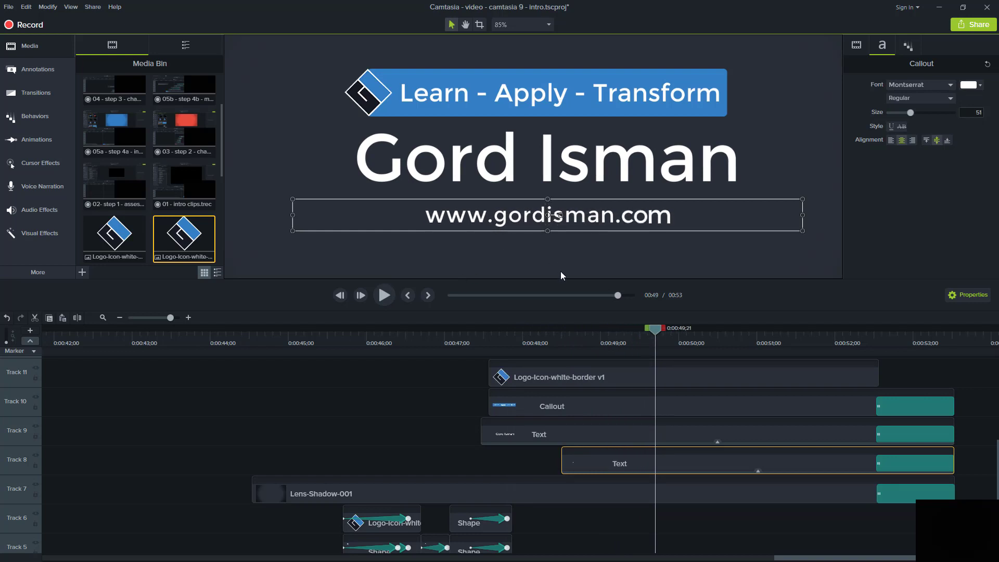
pyautogui.click(567, 372)
pyautogui.click(469, 327)
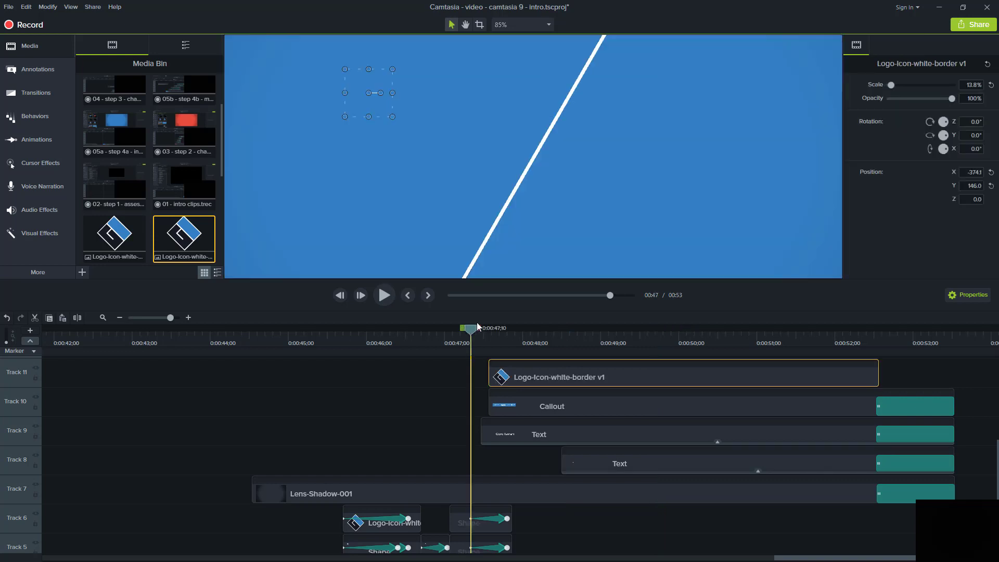
# Add Fade transitions about 0.4 s long to the start of the logo, callout and title clips
pyautogui.moveTo(473, 333); pyautogui.dragTo(483, 333)
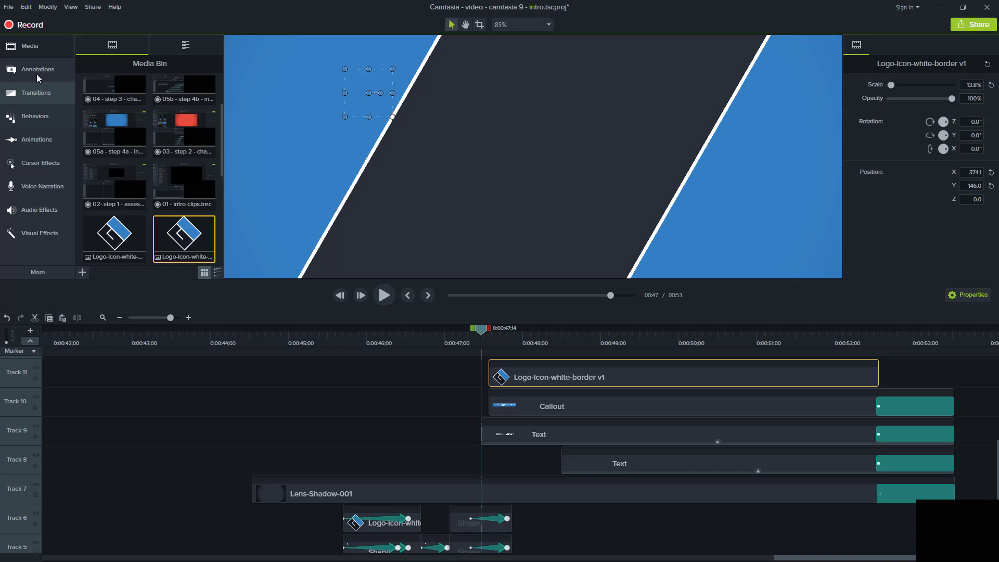
pyautogui.click(33, 98)
pyautogui.moveTo(118, 100); pyautogui.dragTo(494, 398)
pyautogui.moveTo(558, 435); pyautogui.dragTo(512, 434)
pyautogui.click(479, 333)
pyautogui.moveTo(479, 329); pyautogui.dragTo(503, 330)
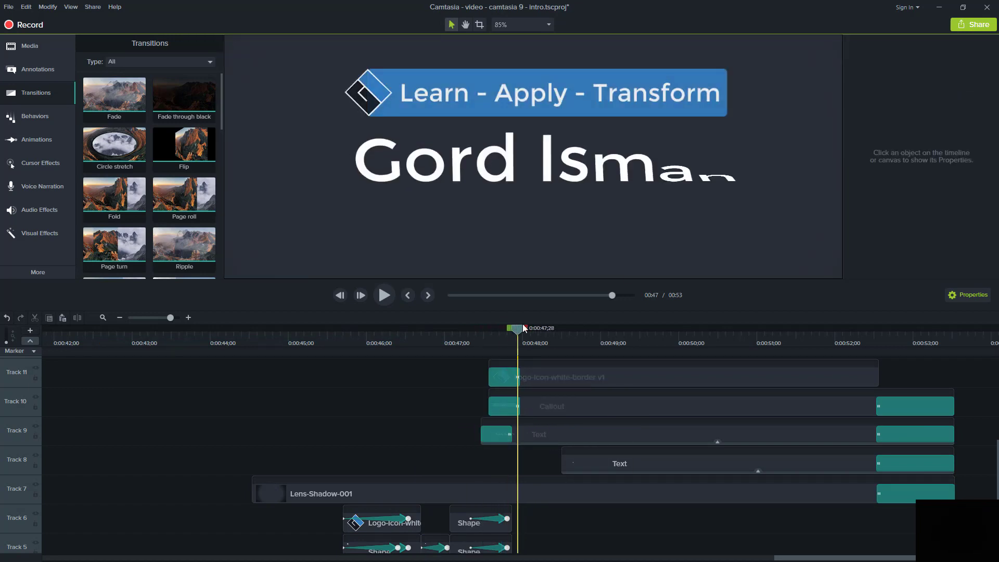
pyautogui.moveTo(524, 328)
pyautogui.mouseDown()
pyautogui.moveTo(582, 319)
pyautogui.moveTo(459, 323)
pyautogui.moveTo(520, 327)
pyautogui.mouseUp()
pyautogui.click(532, 375)
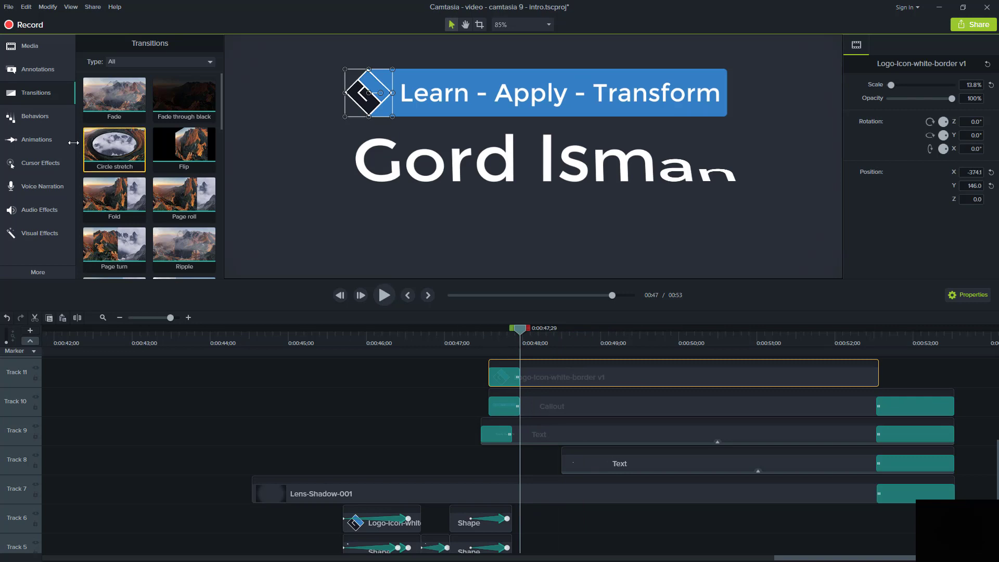
# Add a shortened Custom animation to the tagline logo with Rotation Y set to 360
pyautogui.click(29, 138)
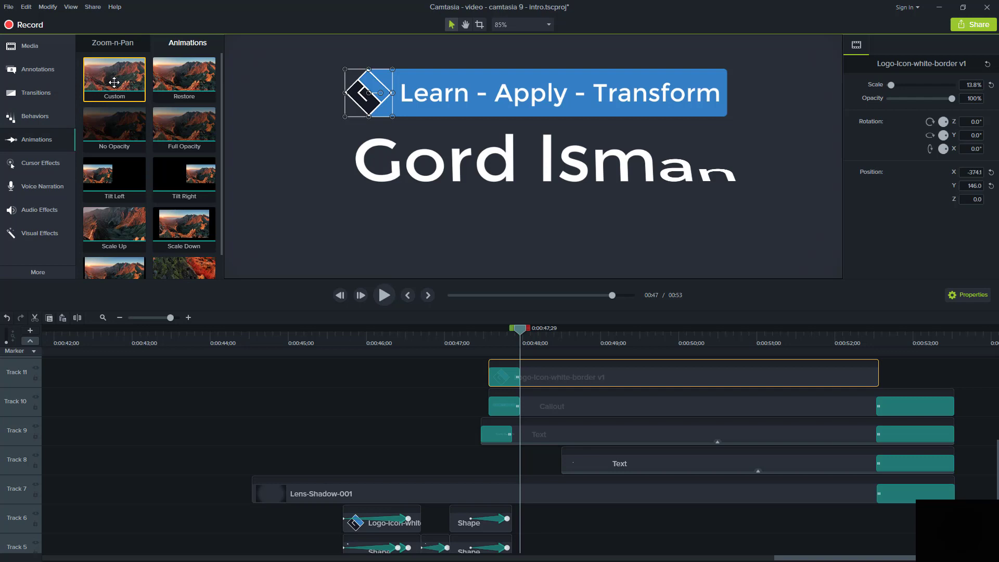
pyautogui.moveTo(115, 79); pyautogui.dragTo(598, 376)
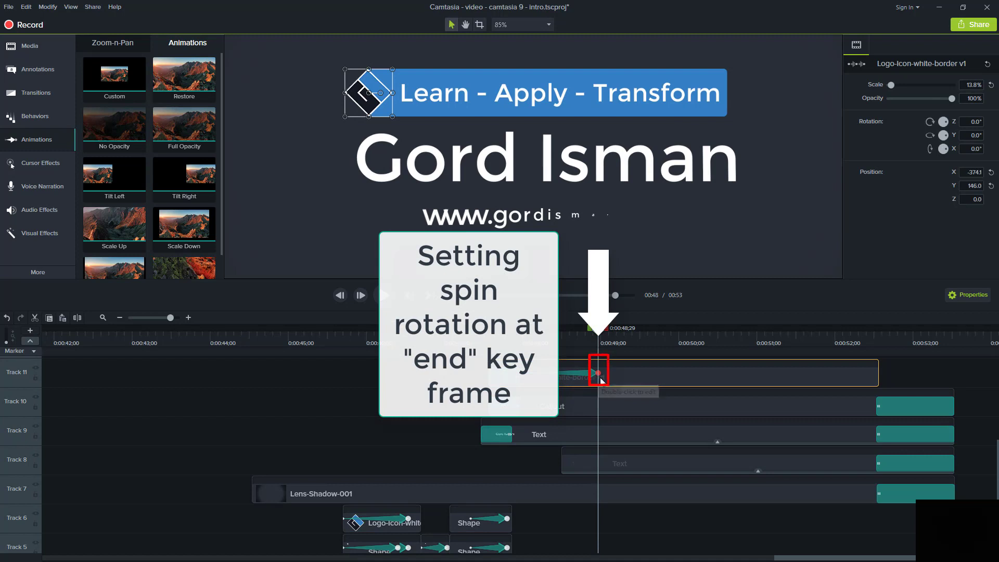
pyautogui.moveTo(599, 374); pyautogui.dragTo(551, 373)
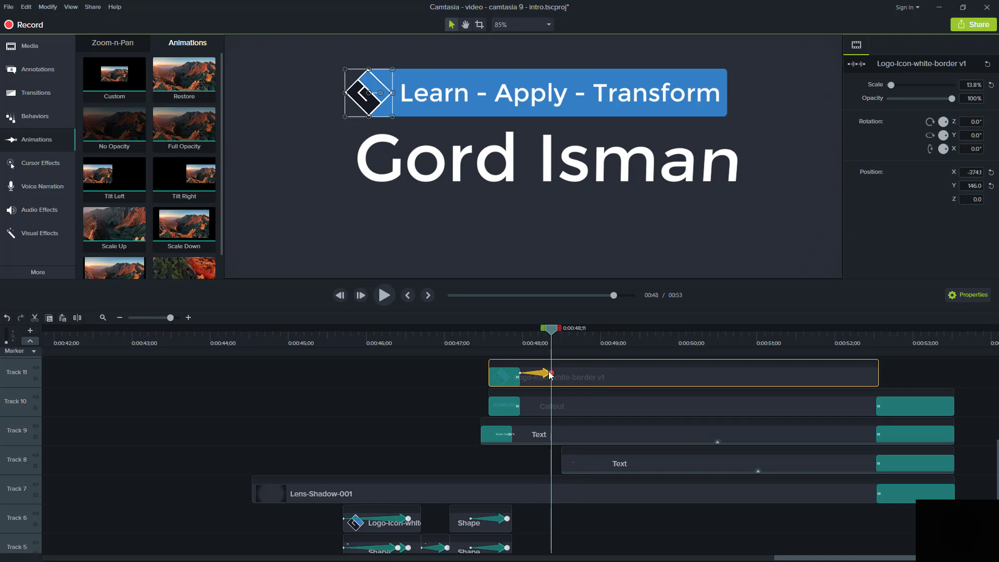
pyautogui.click(971, 134)
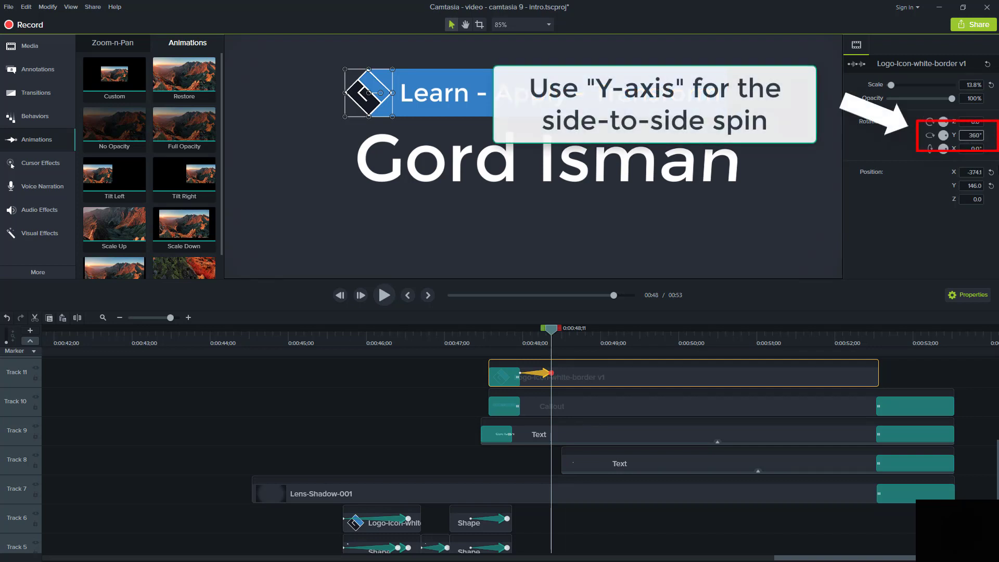
pyautogui.write('360')
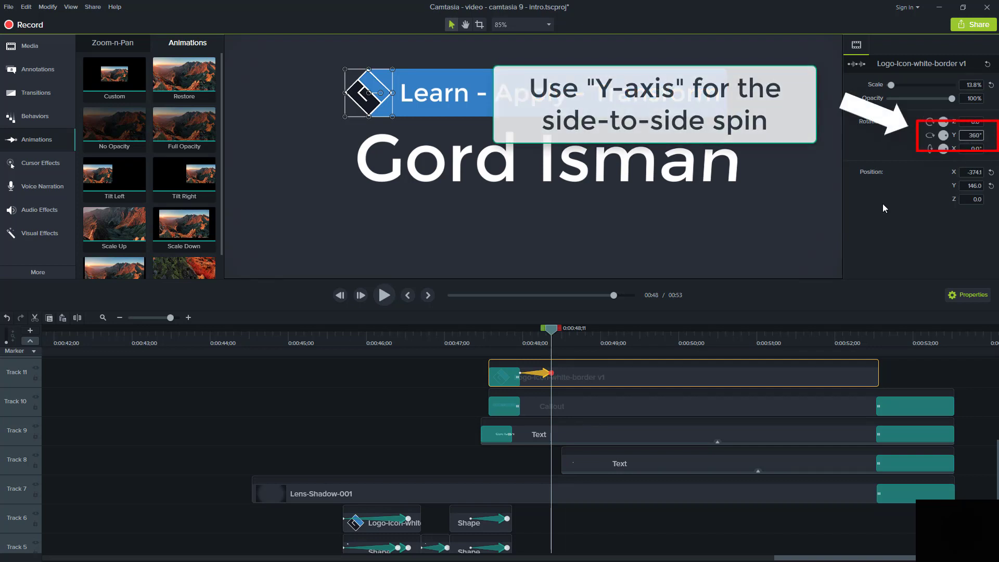
pyautogui.click(540, 327)
pyautogui.moveTo(540, 326)
pyautogui.mouseDown()
pyautogui.moveTo(511, 327)
pyautogui.moveTo(546, 326)
pyautogui.mouseUp()
# Add a second Custom animation to the logo with Rotation Y set to 720
pyautogui.moveTo(114, 78); pyautogui.dragTo(612, 372)
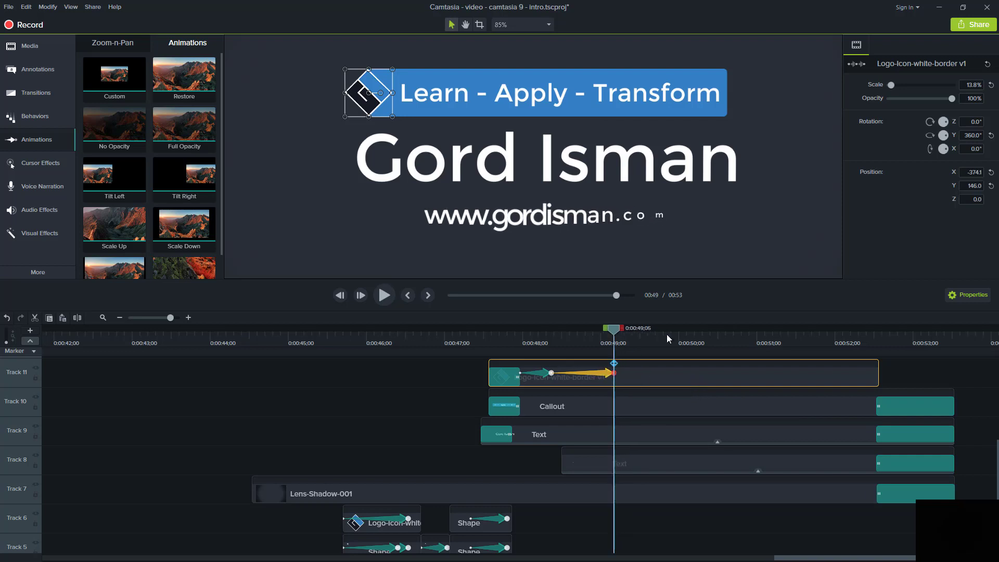
pyautogui.click(973, 135)
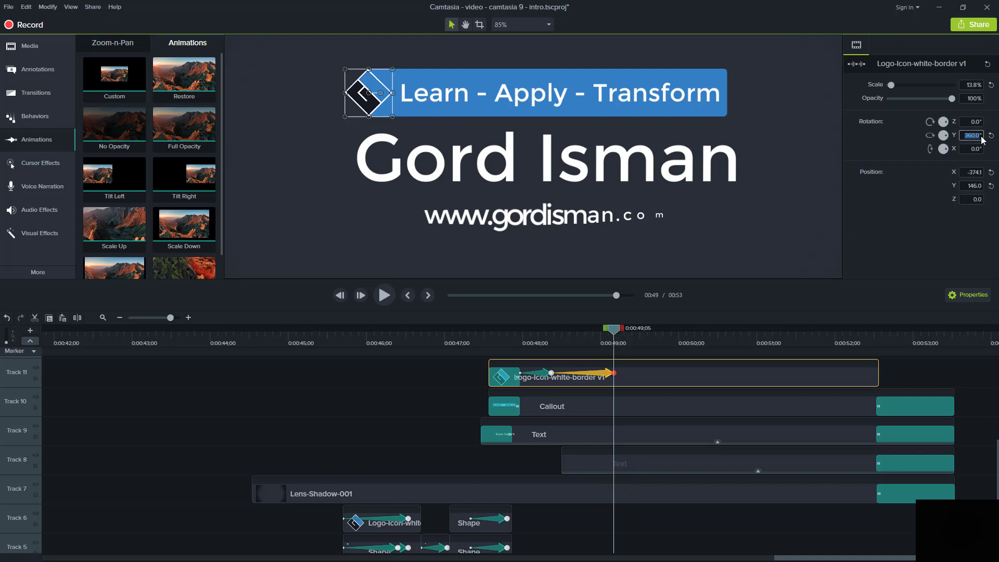
pyautogui.write('720')
pyautogui.press('Return')
pyautogui.moveTo(614, 334); pyautogui.dragTo(491, 332)
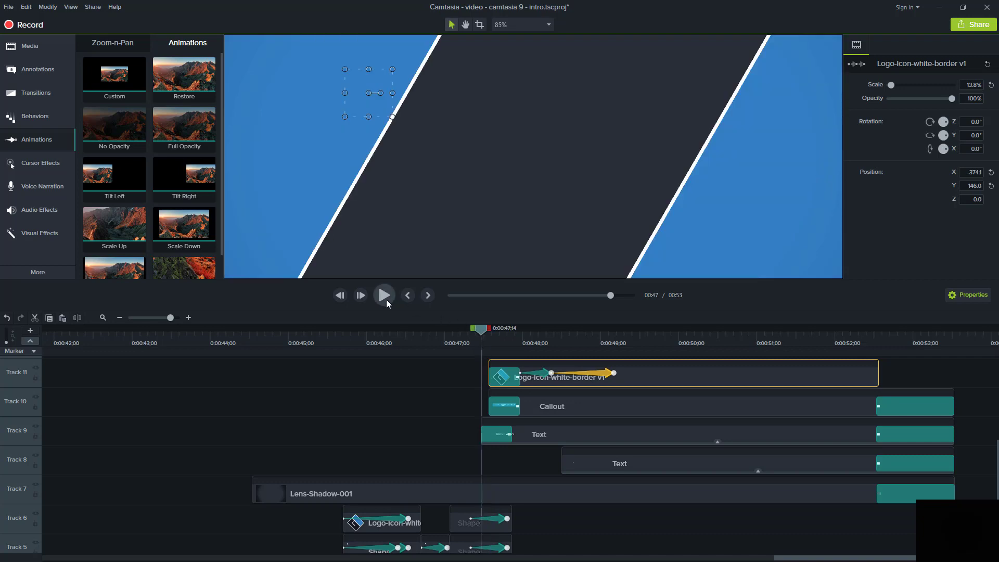
# Shorten the closing fade-outs on the Tracks 7–11 clips for a tighter ending
pyautogui.click(385, 297)
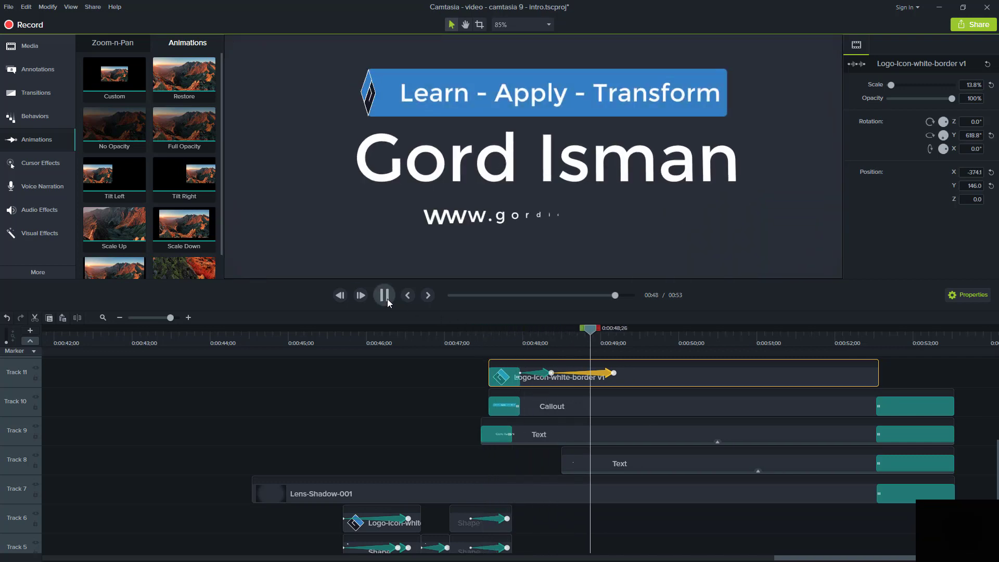
pyautogui.click(391, 297)
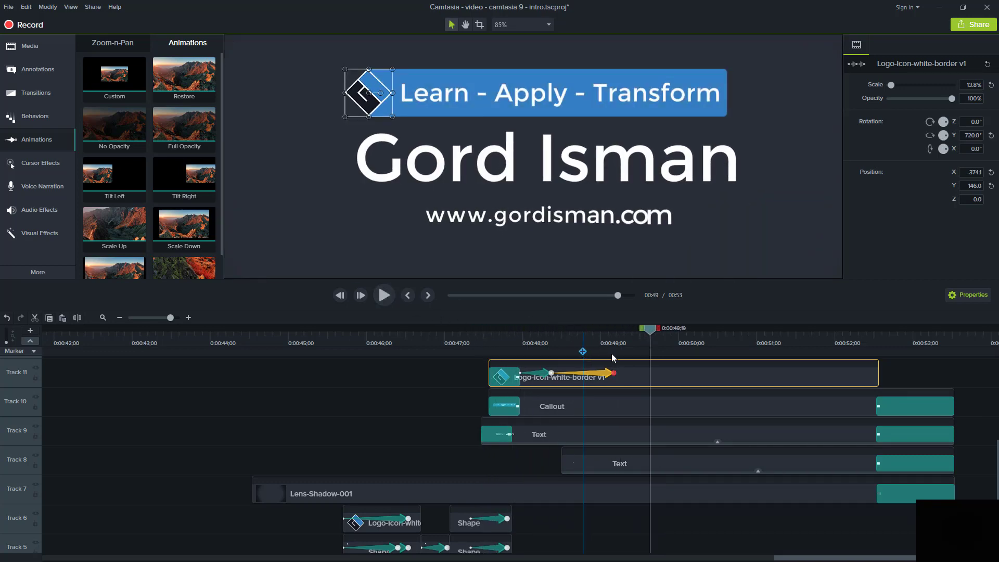
pyautogui.click(810, 340)
pyautogui.click(36, 93)
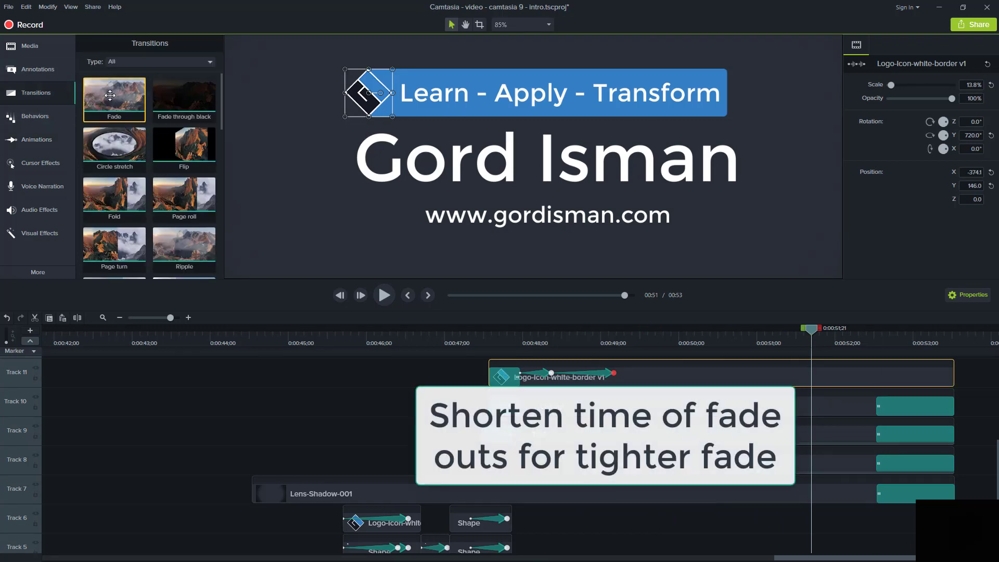
pyautogui.moveTo(929, 374); pyautogui.dragTo(916, 499)
pyautogui.moveTo(878, 377); pyautogui.dragTo(922, 377)
pyautogui.click(679, 337)
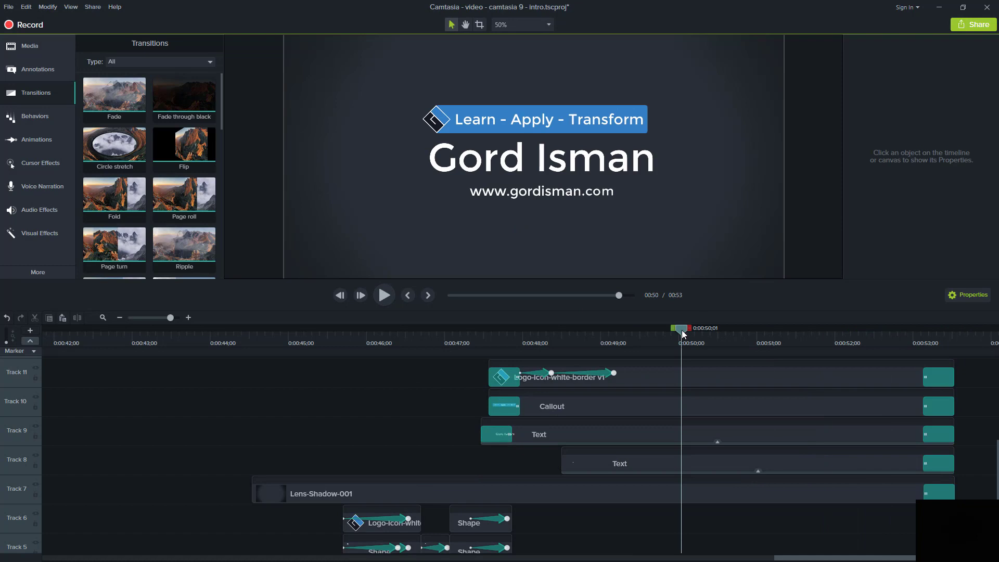
pyautogui.moveTo(683, 334); pyautogui.dragTo(965, 328)
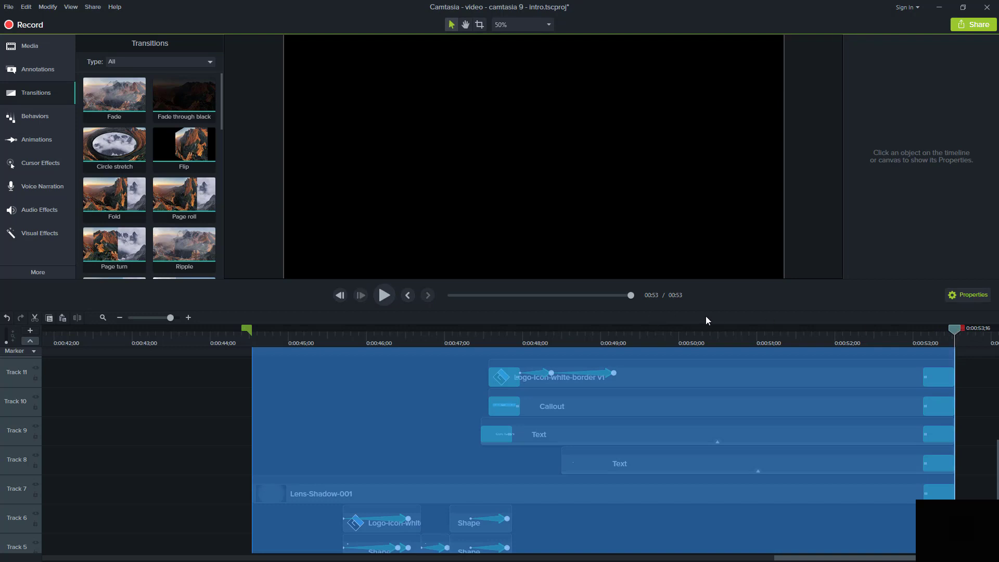
# Trim the logo, callout, two text and Lens-Shadow-001 clips to end near 0:50, then play the intro
pyautogui.moveTo(686, 339); pyautogui.dragTo(252, 329)
pyautogui.click(888, 376)
pyautogui.keyDown('ctrl'); pyautogui.click(888, 402); pyautogui.keyUp('ctrl')
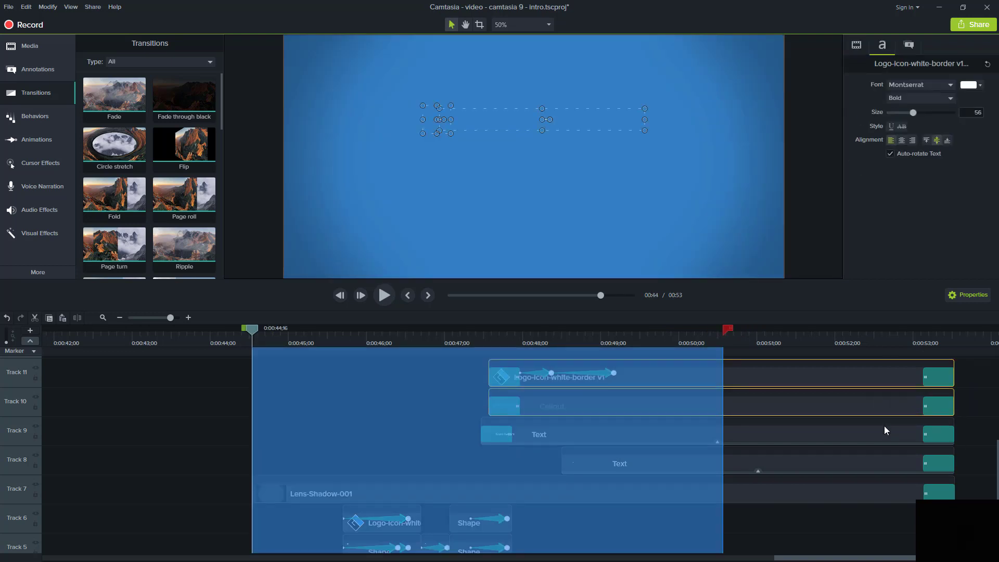
pyautogui.keyDown('ctrl'); pyautogui.click(884, 438); pyautogui.keyUp('ctrl')
pyautogui.keyDown('ctrl'); pyautogui.click(880, 460); pyautogui.keyUp('ctrl')
pyautogui.keyDown('ctrl'); pyautogui.click(879, 493); pyautogui.keyUp('ctrl')
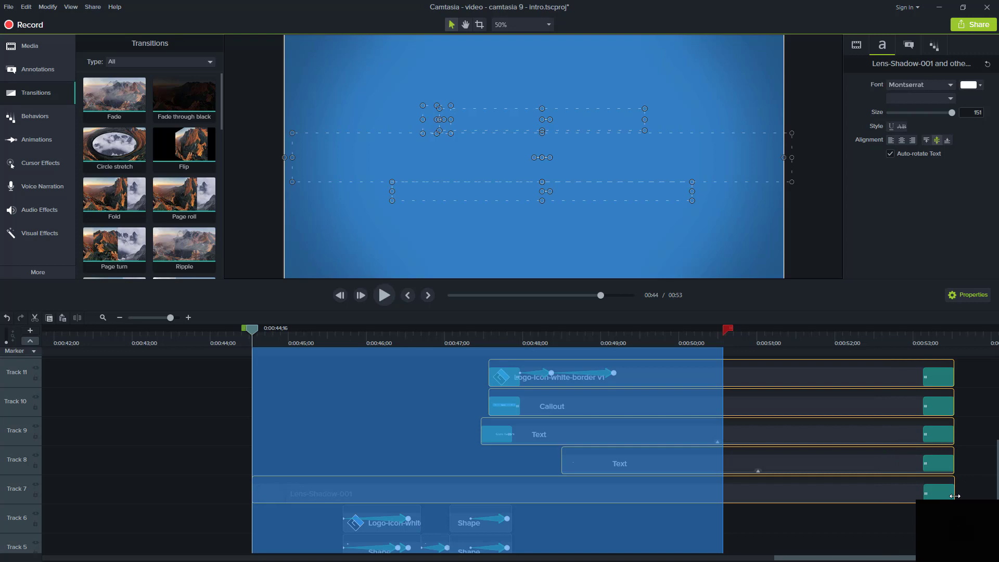
pyautogui.moveTo(955, 496); pyautogui.dragTo(723, 471)
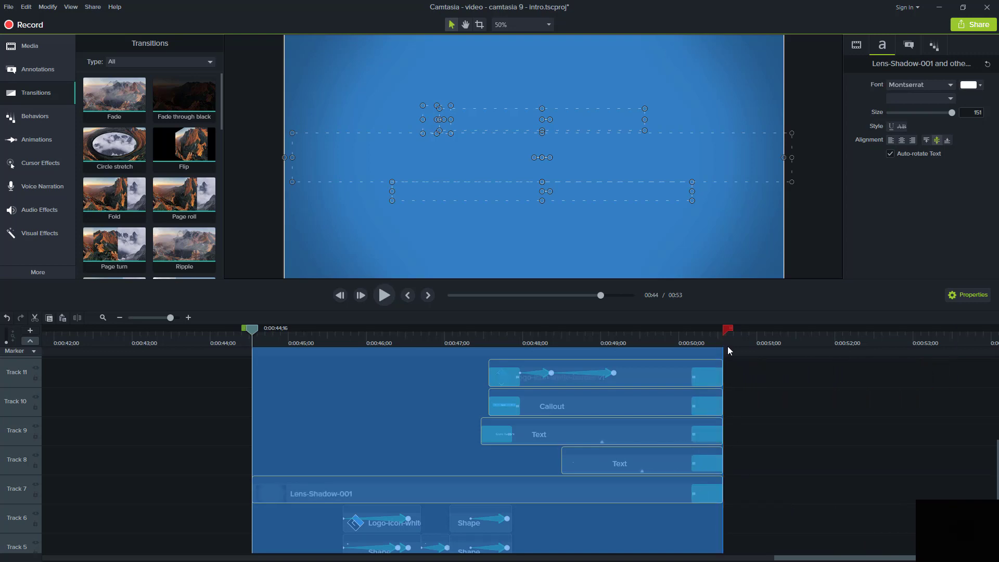
pyautogui.click(250, 333)
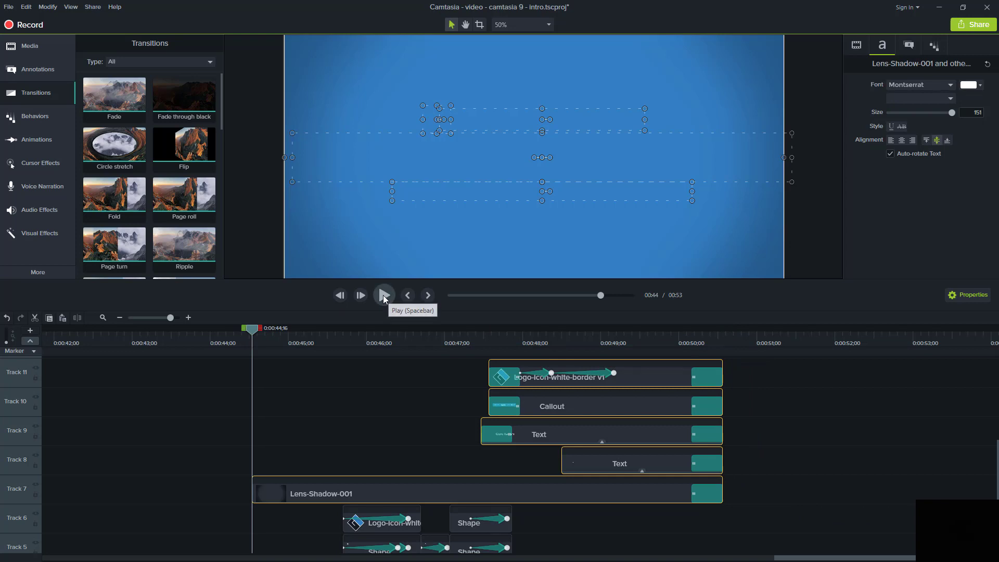
pyautogui.click(383, 295)
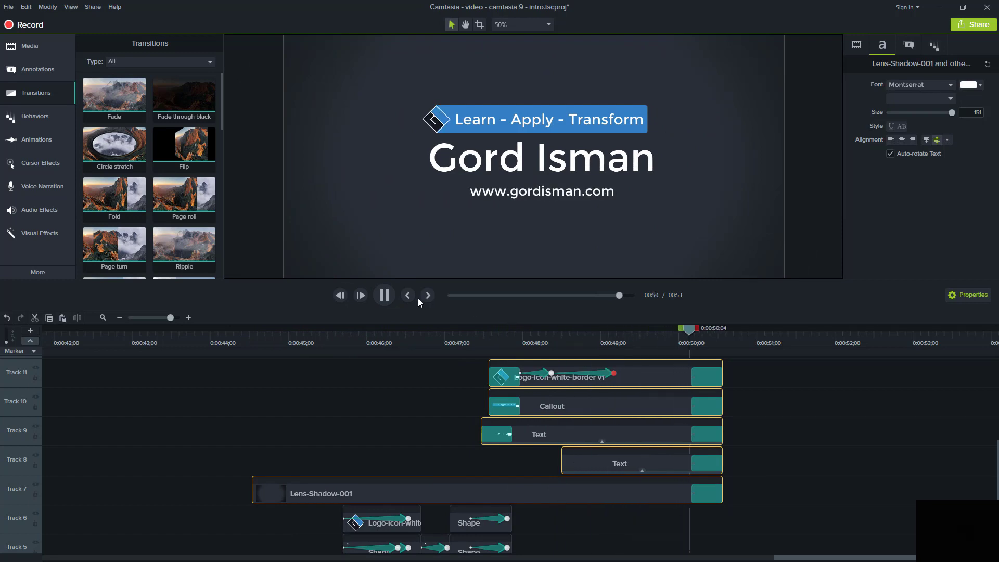
pyautogui.click(384, 296)
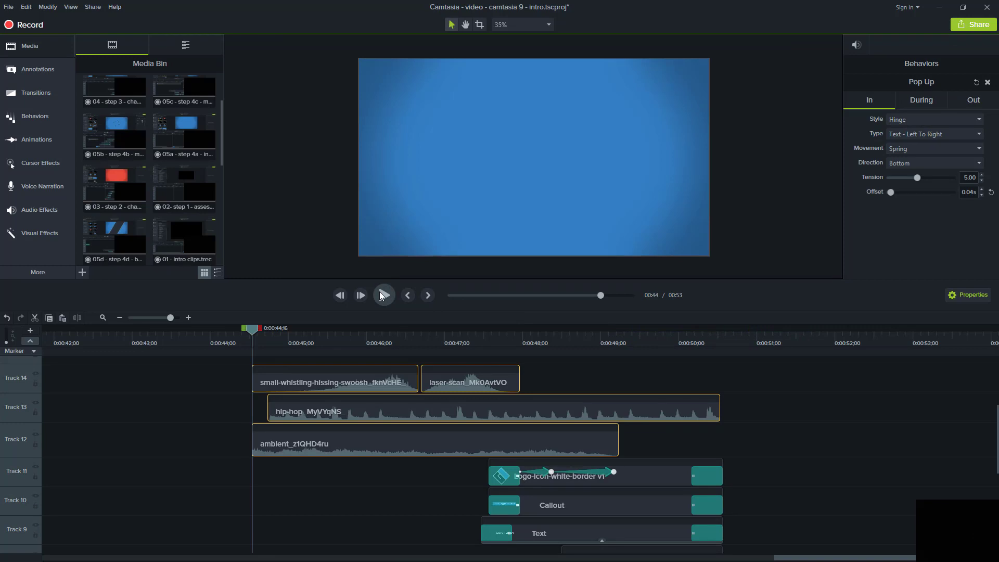
pyautogui.click(383, 296)
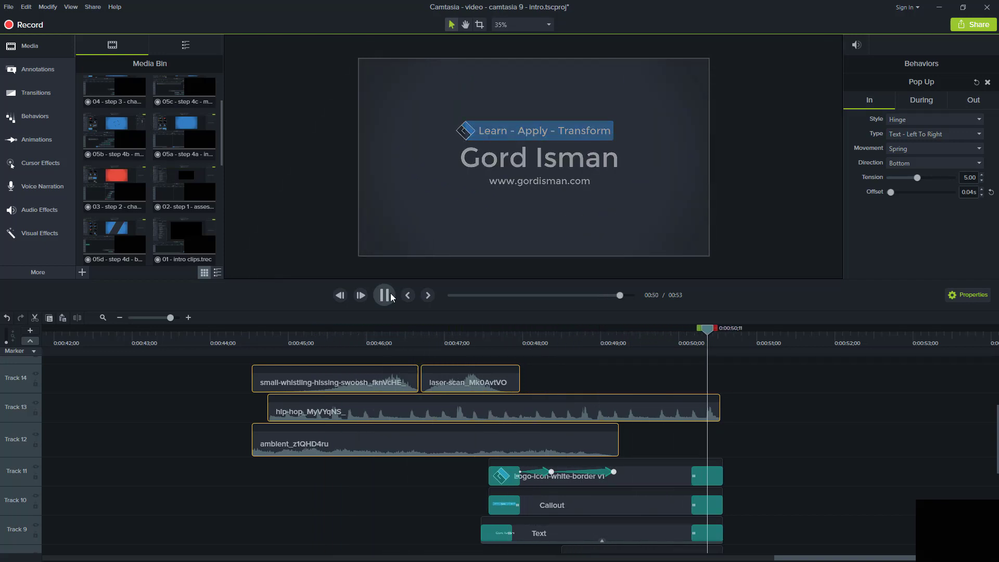
pyautogui.click(385, 295)
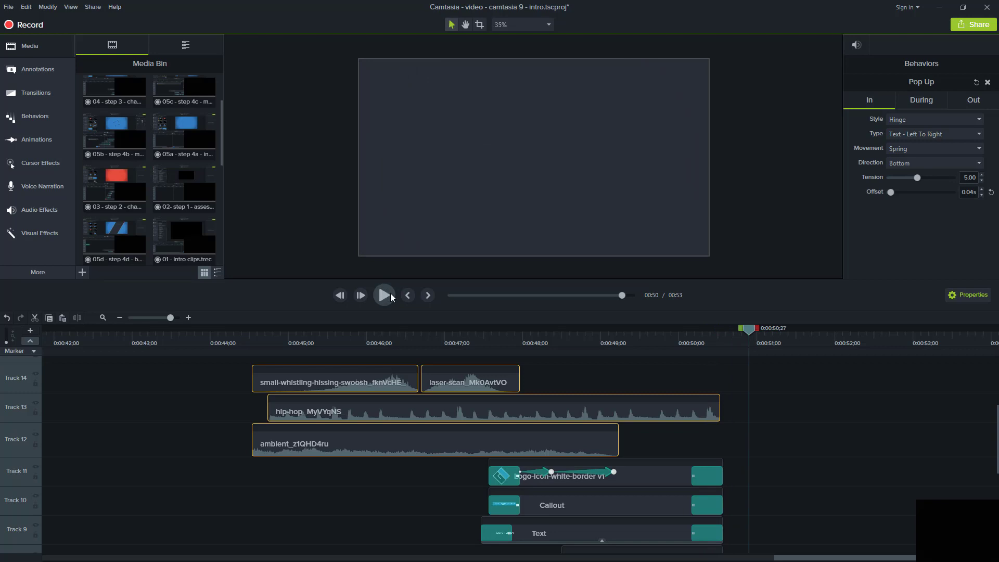